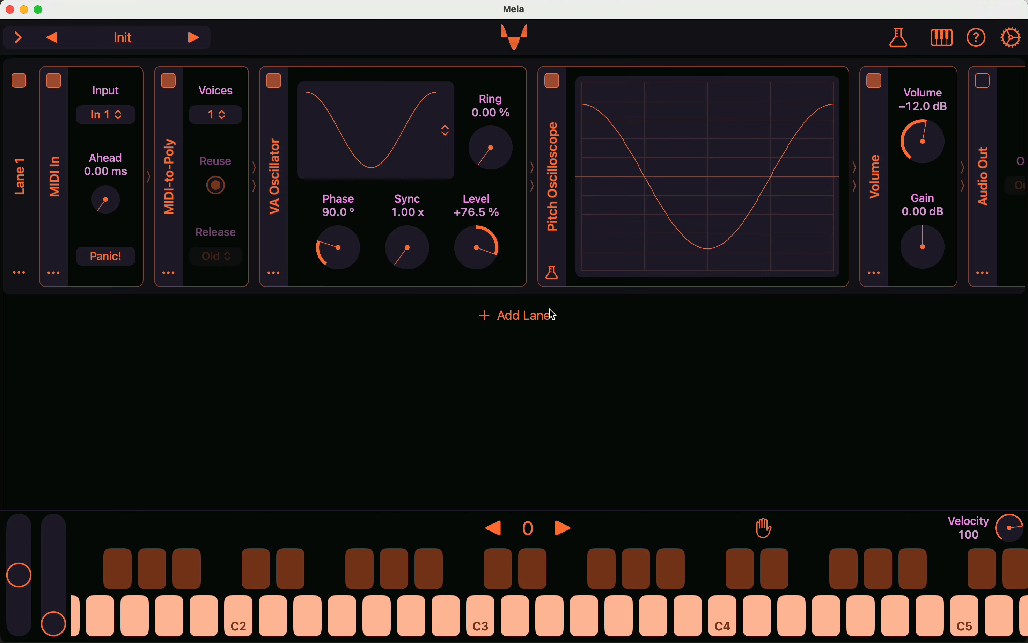
Insert a Relative Pitch module before the Pitch Oscilloscope and set its Semitones to −12 s.
click(555, 277)
mouse_move(570, 325)
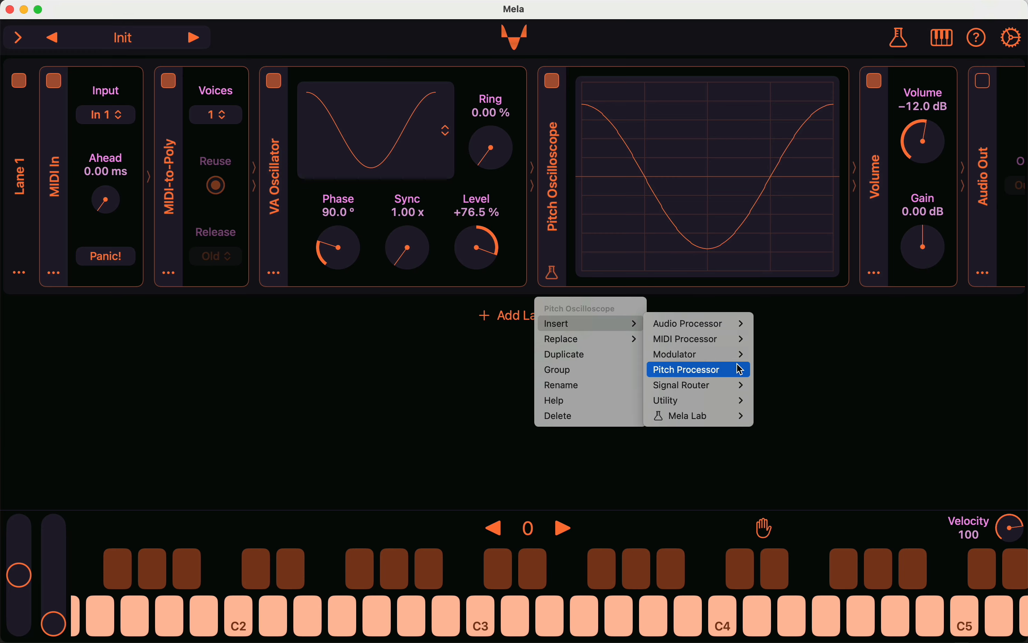
mouse_move(703, 371)
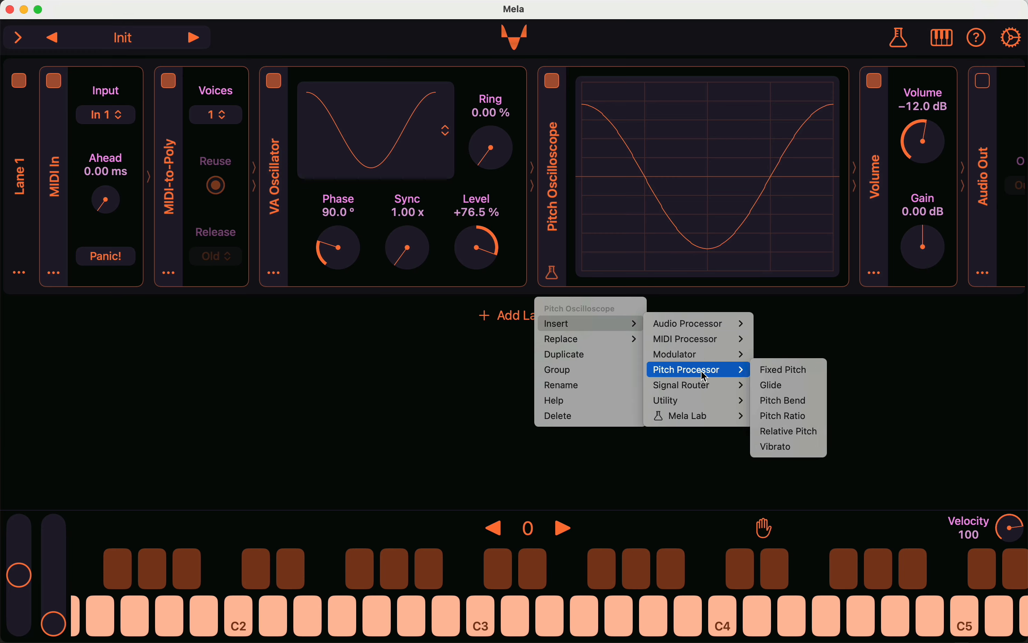
click(810, 438)
click(601, 111)
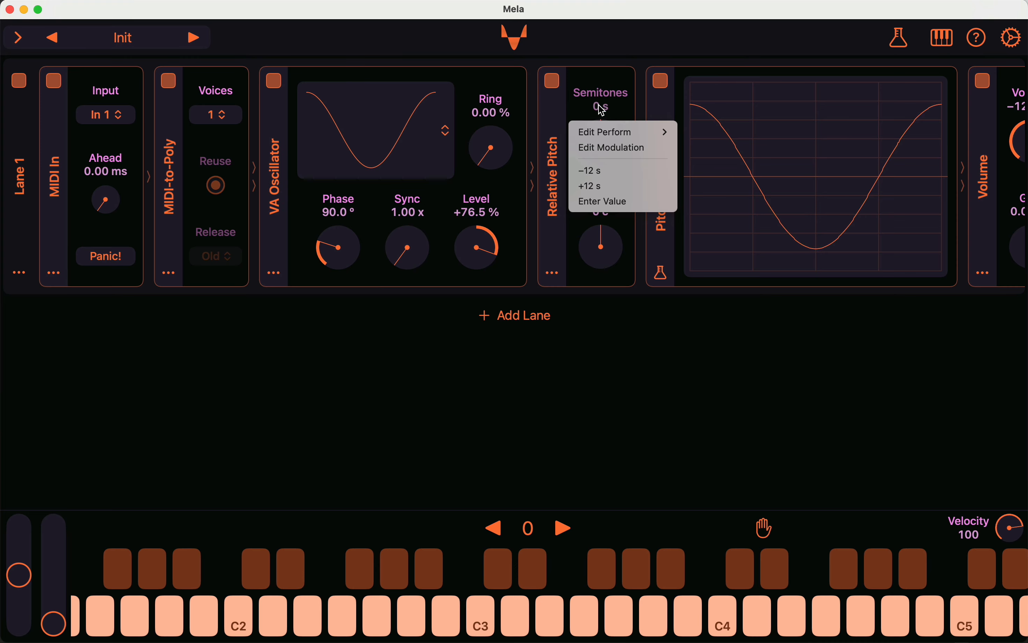
click(618, 171)
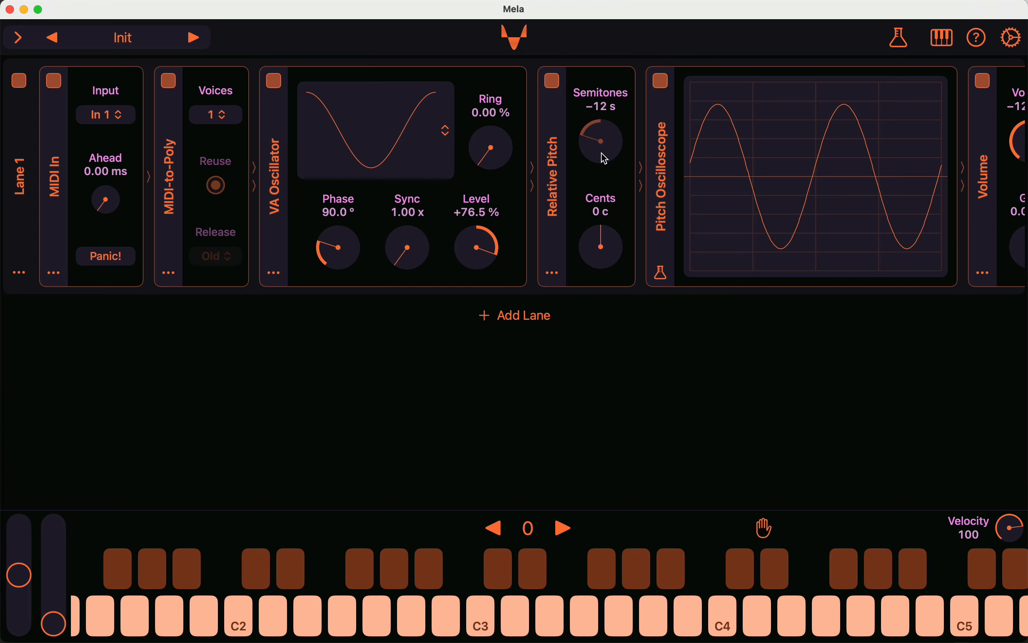
Try the Relative Pitch Semitones at −7 s and −24 s, and return the value to −12 s.
drag(606, 159, 606, 145)
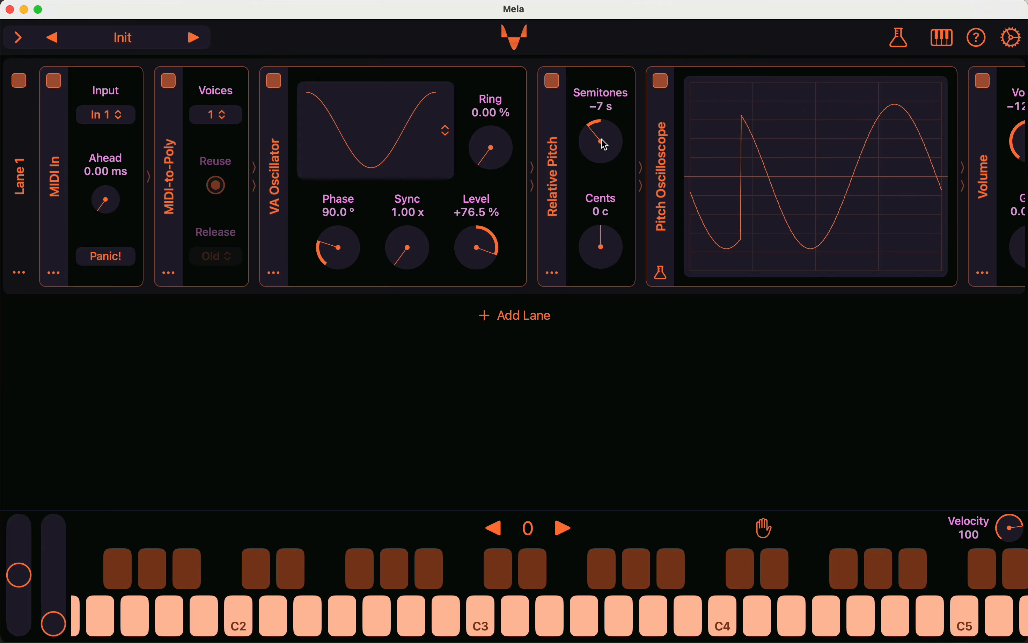
drag(606, 146, 615, 215)
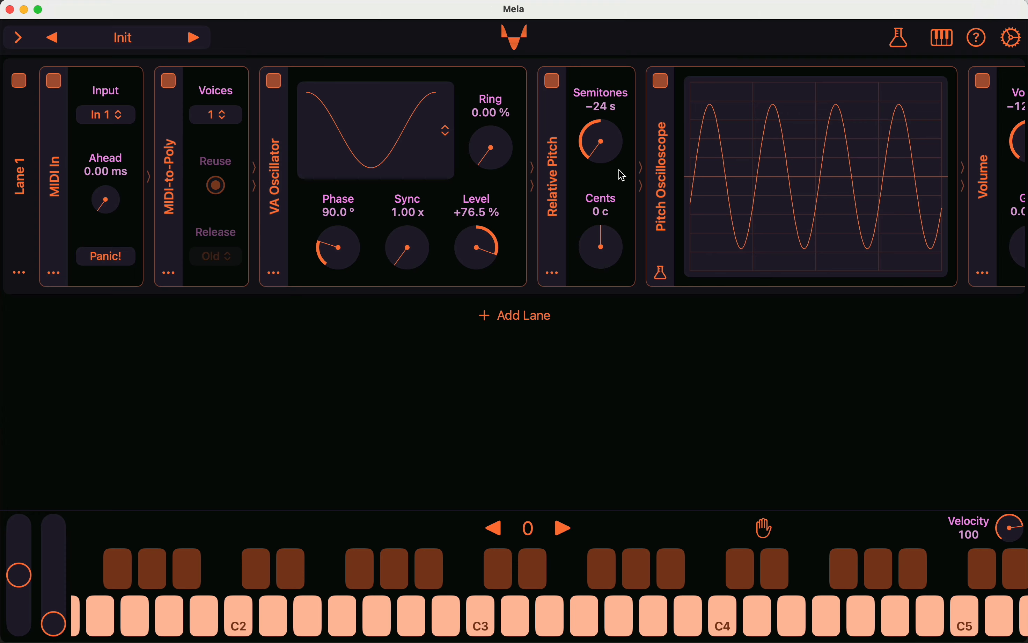
right_click(612, 126)
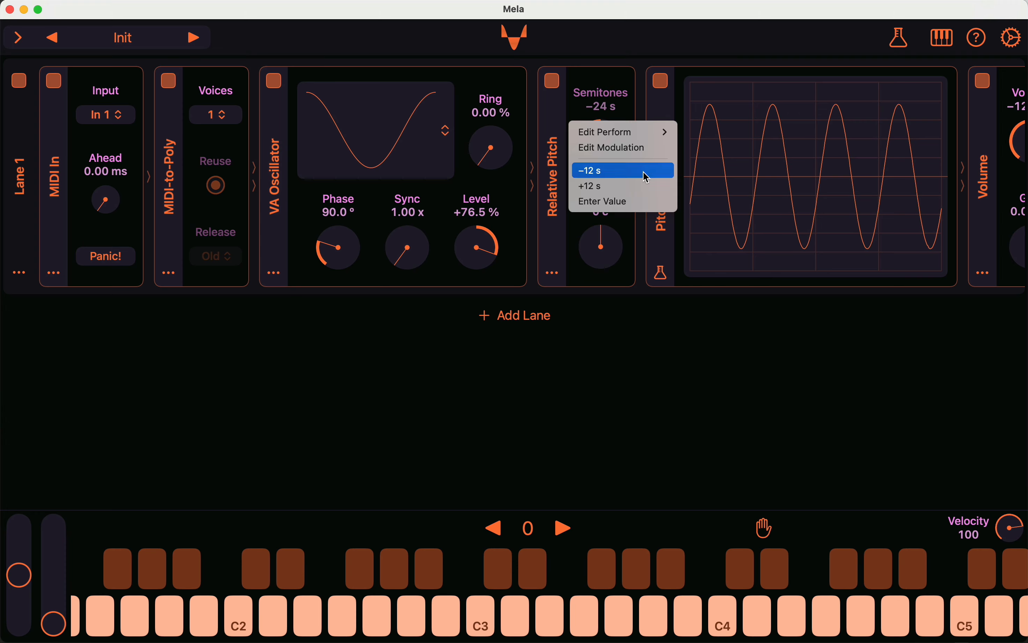
click(643, 169)
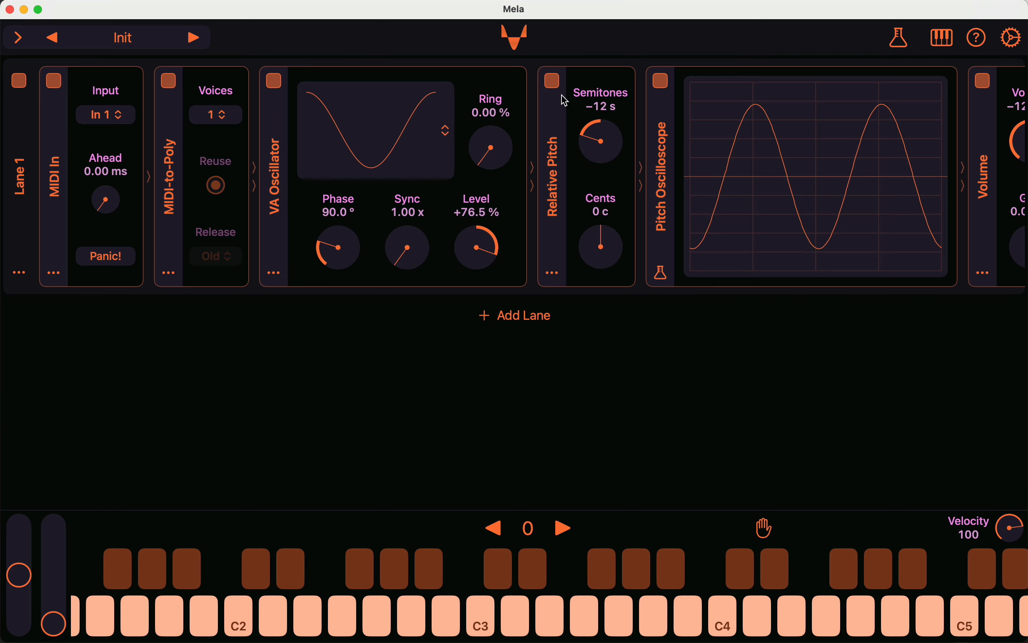
Disable the Relative Pitch module and insert a Rectifier audio processor before it.
click(553, 80)
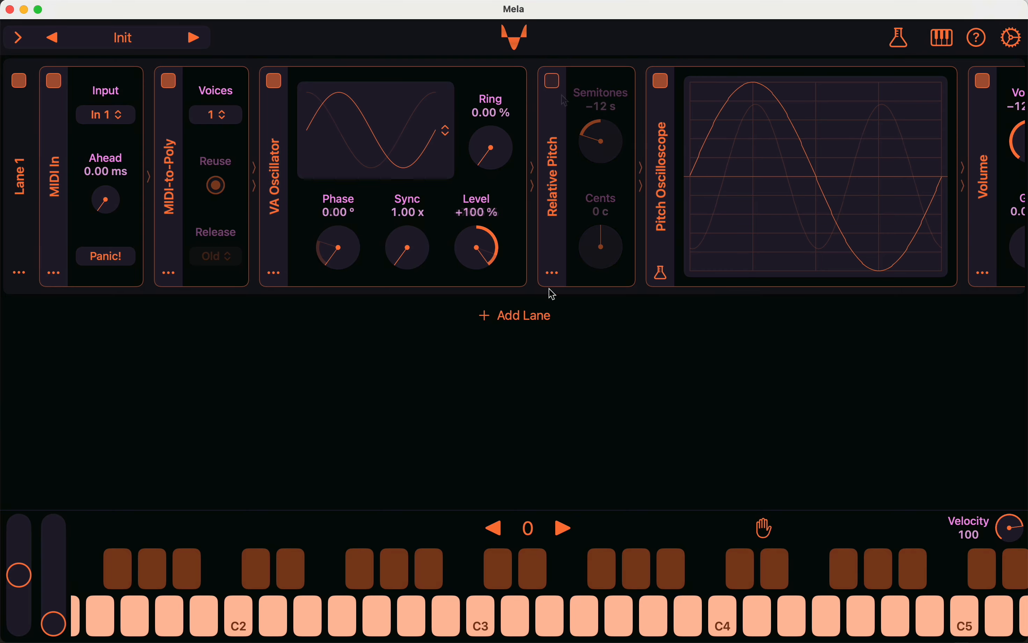
click(553, 272)
mouse_move(582, 324)
mouse_move(695, 321)
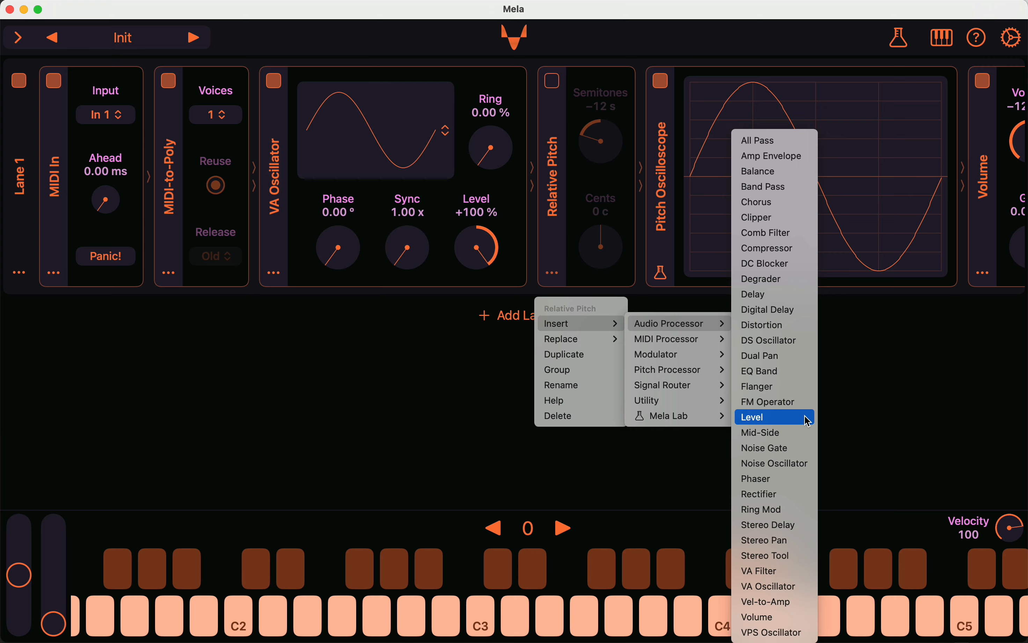
click(780, 494)
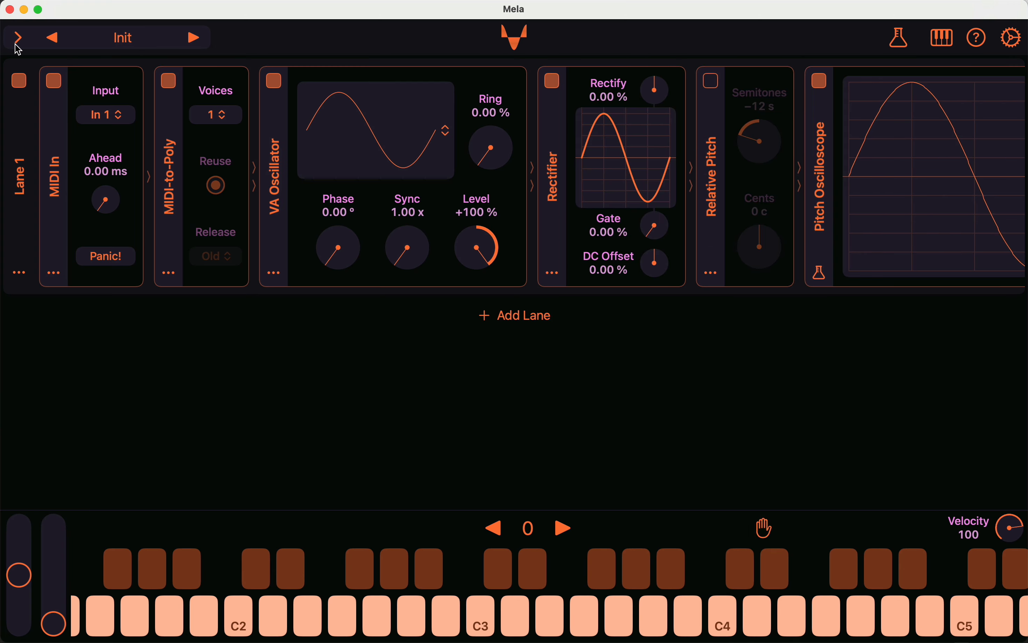
Look through the preset list down to the Signal Squared and Snare presets, and close the list.
click(17, 43)
scroll(143, 423, down, 15)
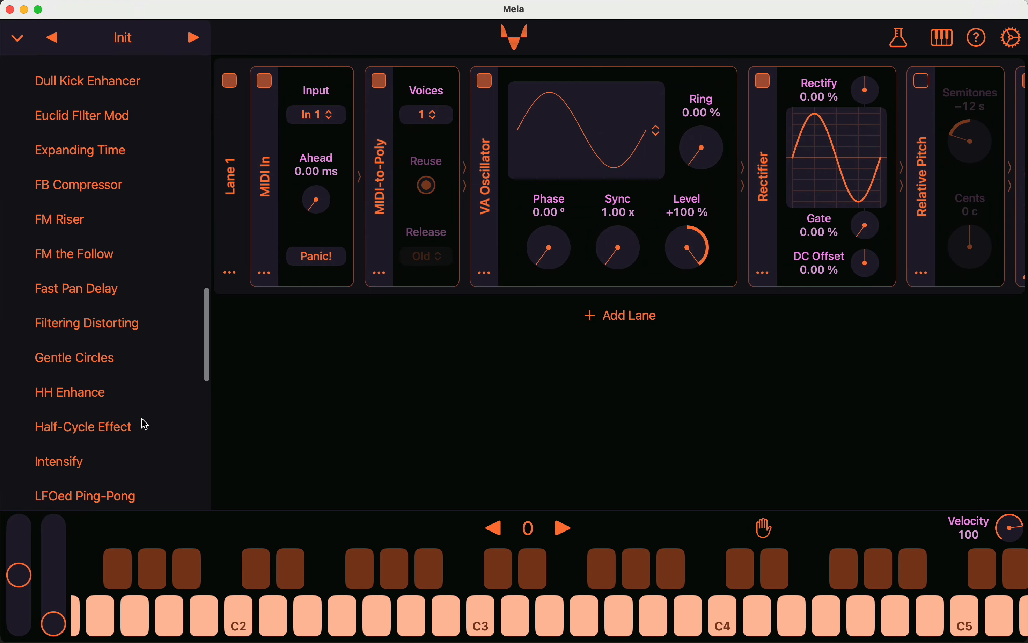
scroll(143, 423, down, 20)
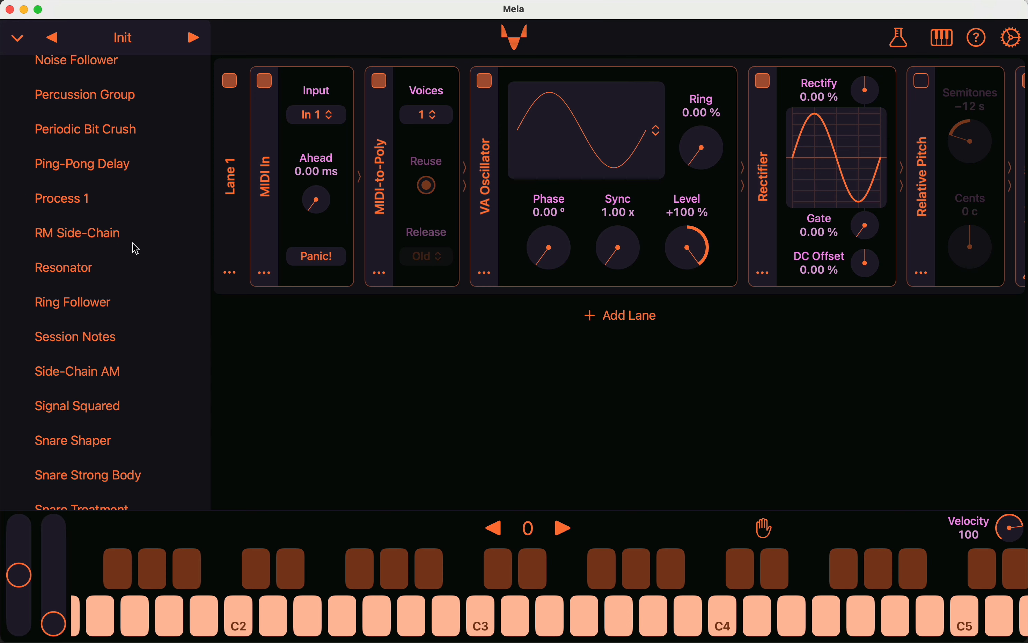
click(17, 39)
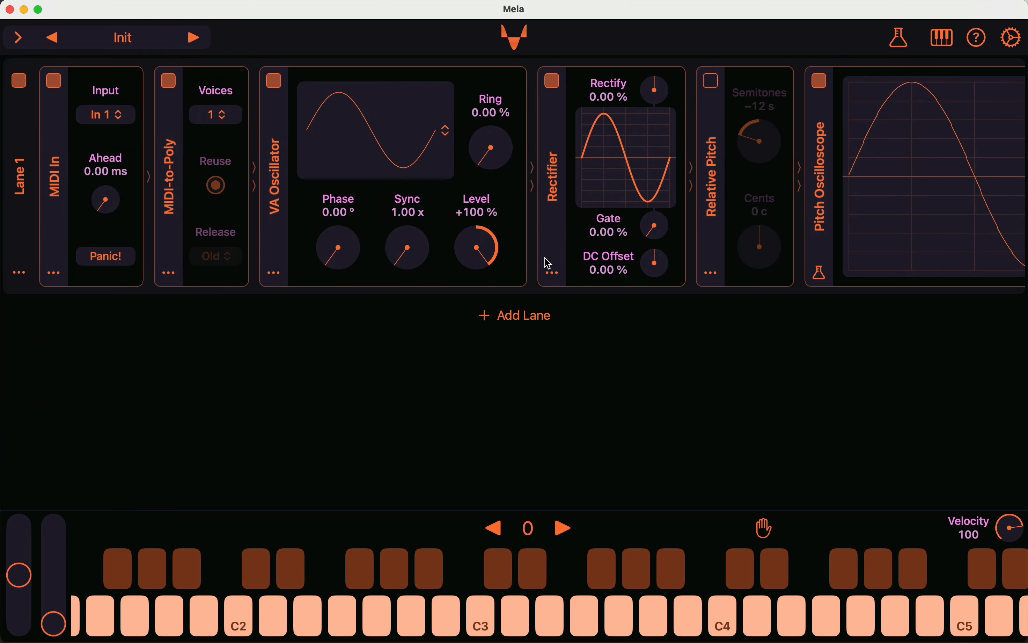
Set the Rectifier's Rectify amount to Half-Wave and switch it to Full-Wave.
scroll(597, 227, right, 10)
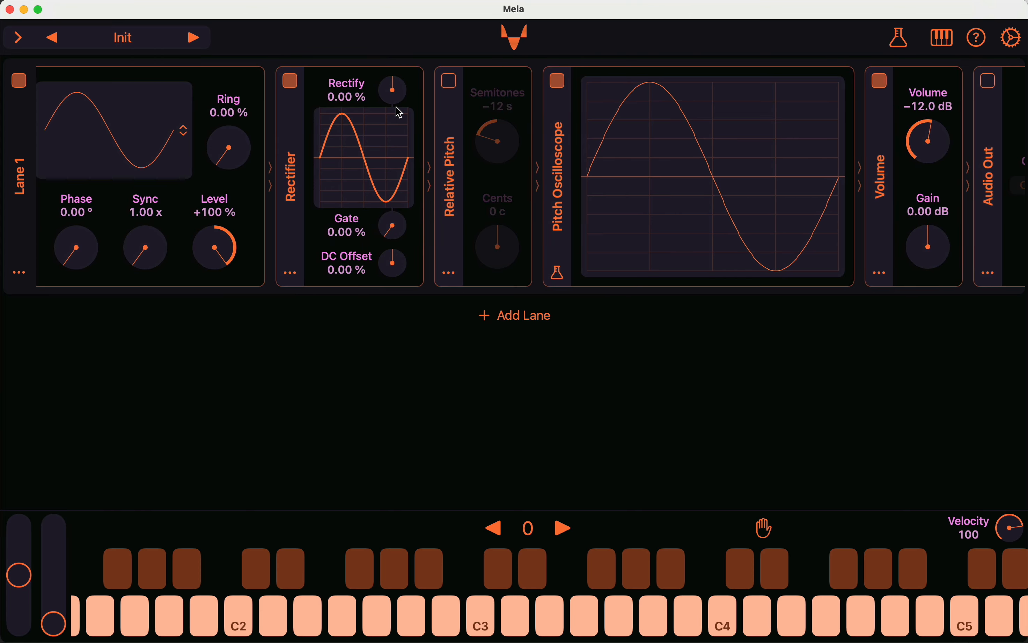
right_click(345, 100)
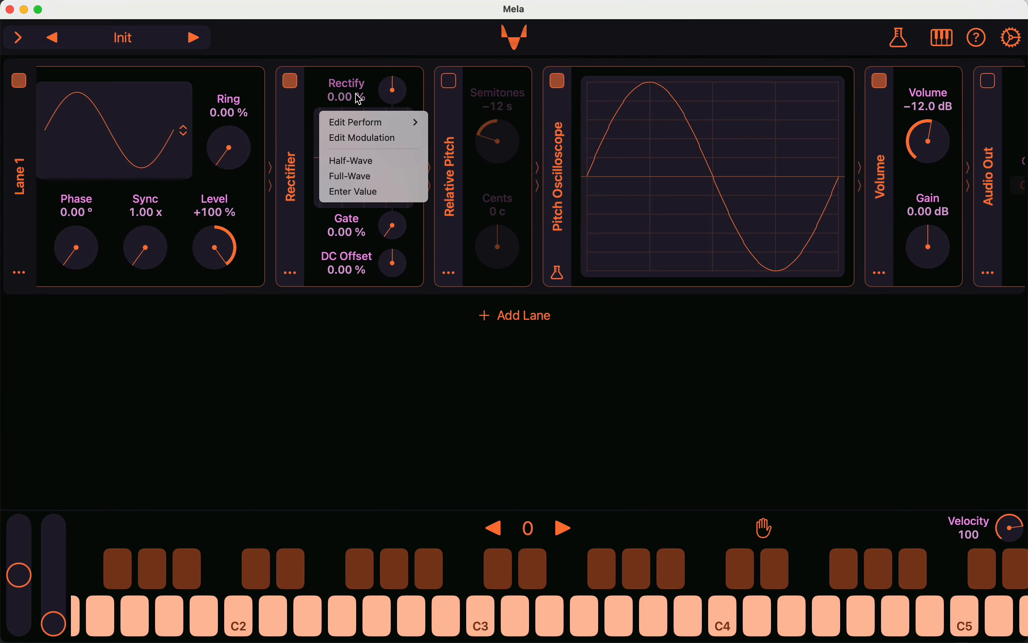
click(377, 162)
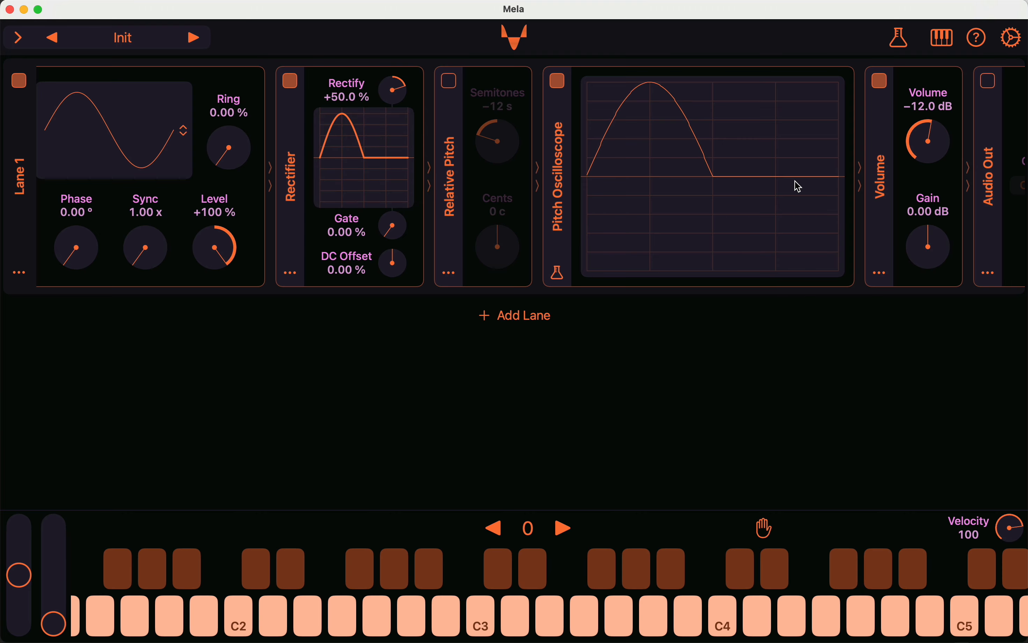
click(355, 94)
click(360, 174)
Try the Rectifier with Rectify at 15.6 % and DC Offset at −52 %, and reset both to 0 %.
drag(403, 101, 407, 160)
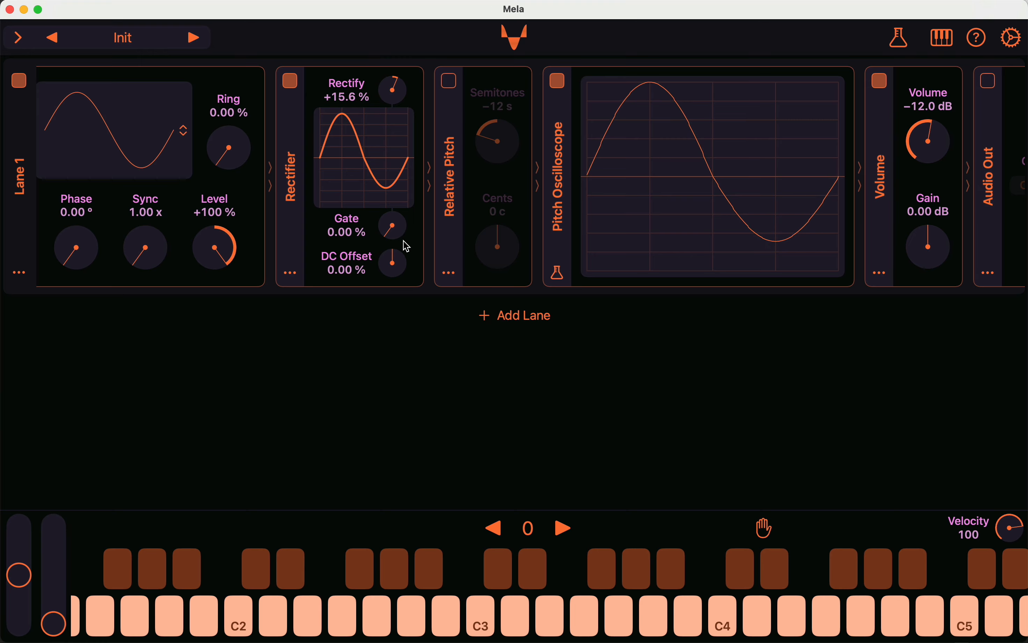
drag(404, 244, 374, 301)
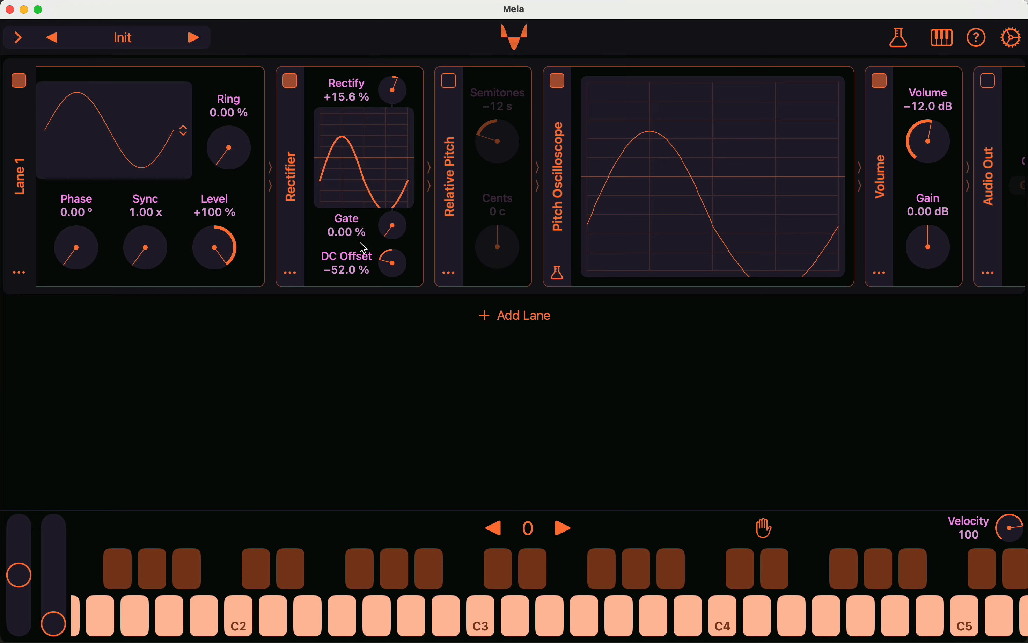
double_click(395, 267)
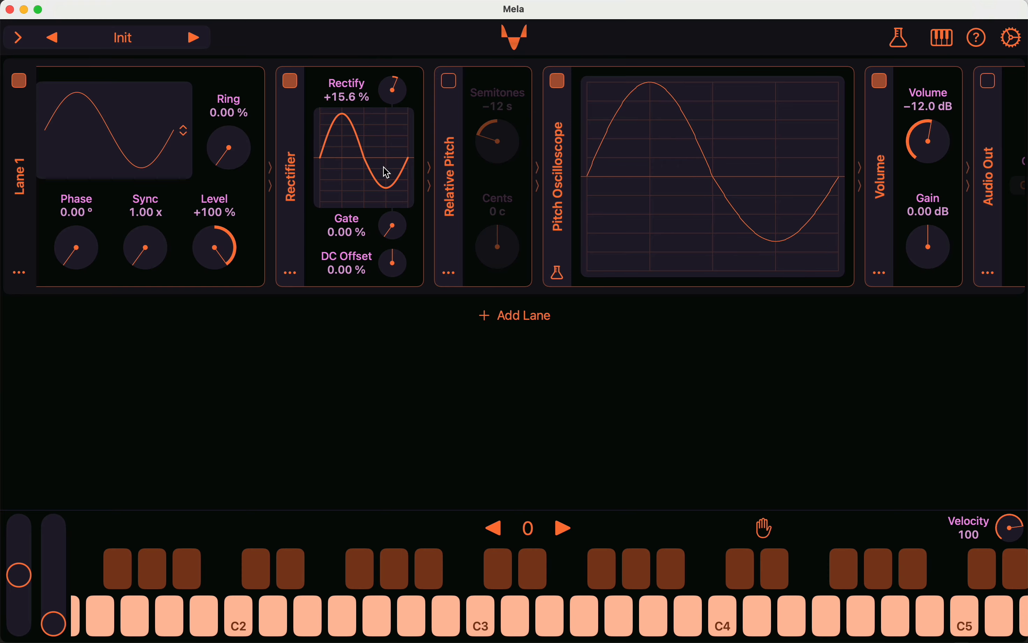
double_click(389, 93)
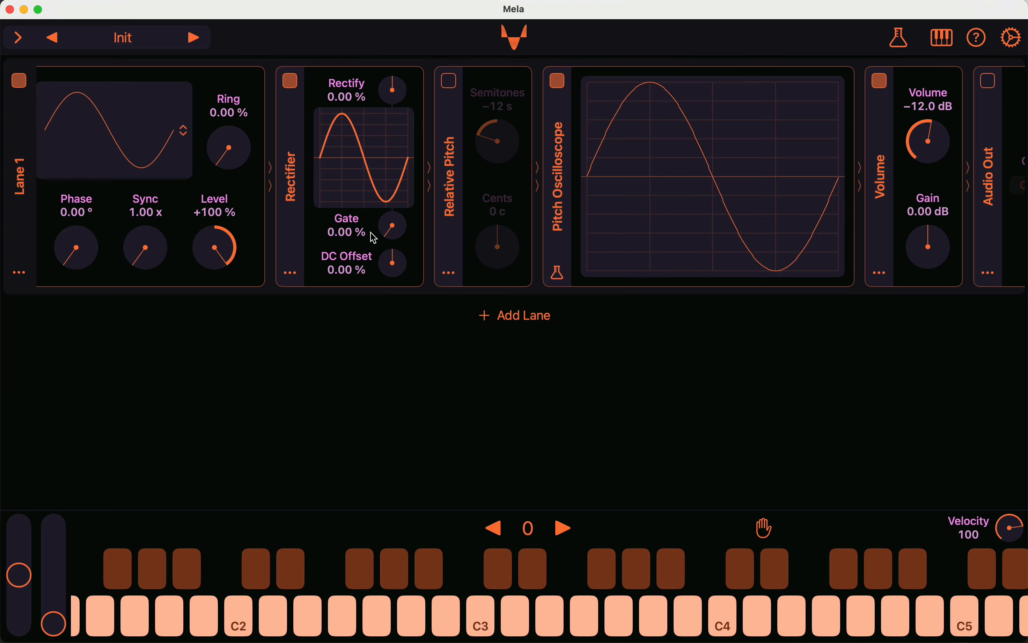
Raise the Rectifier's Gate to 68.2 %, lower it to 38.2 %, and reset it to 0 %.
drag(390, 223, 385, 151)
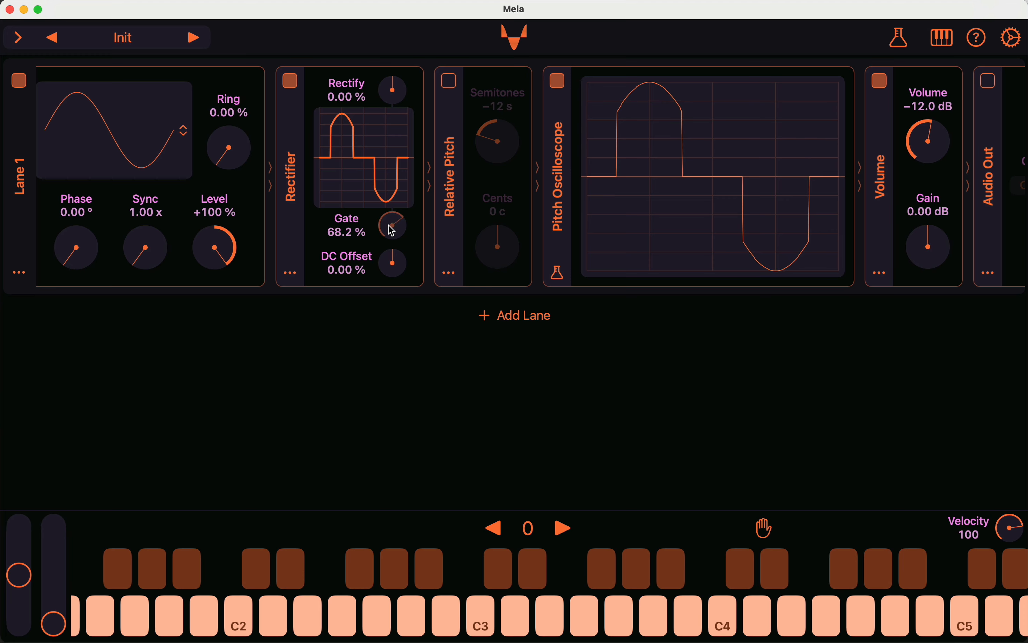
drag(390, 224, 398, 269)
scroll(594, 213, right, 5)
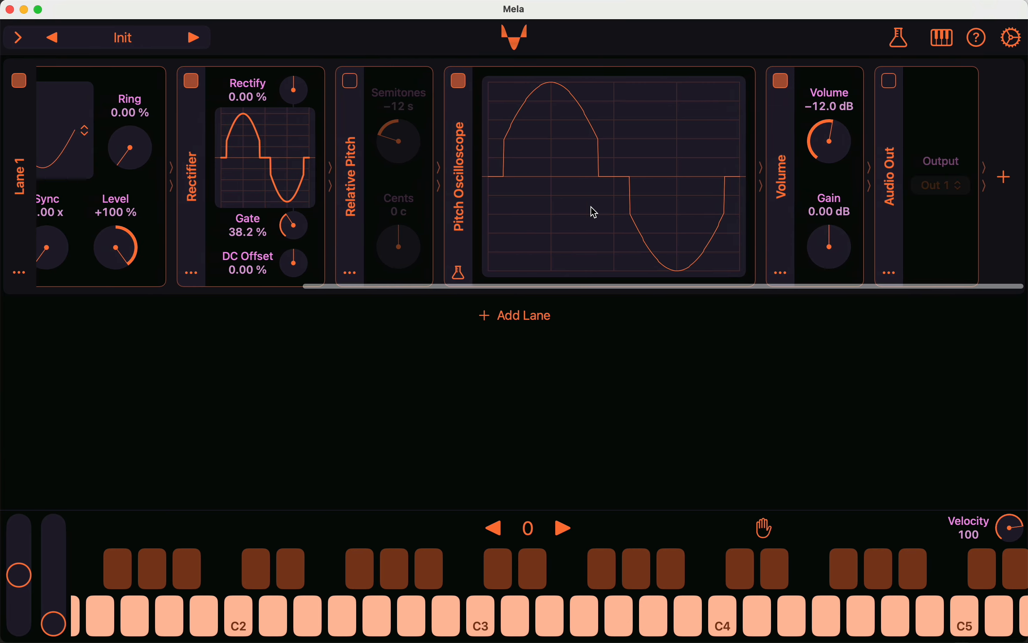
double_click(300, 241)
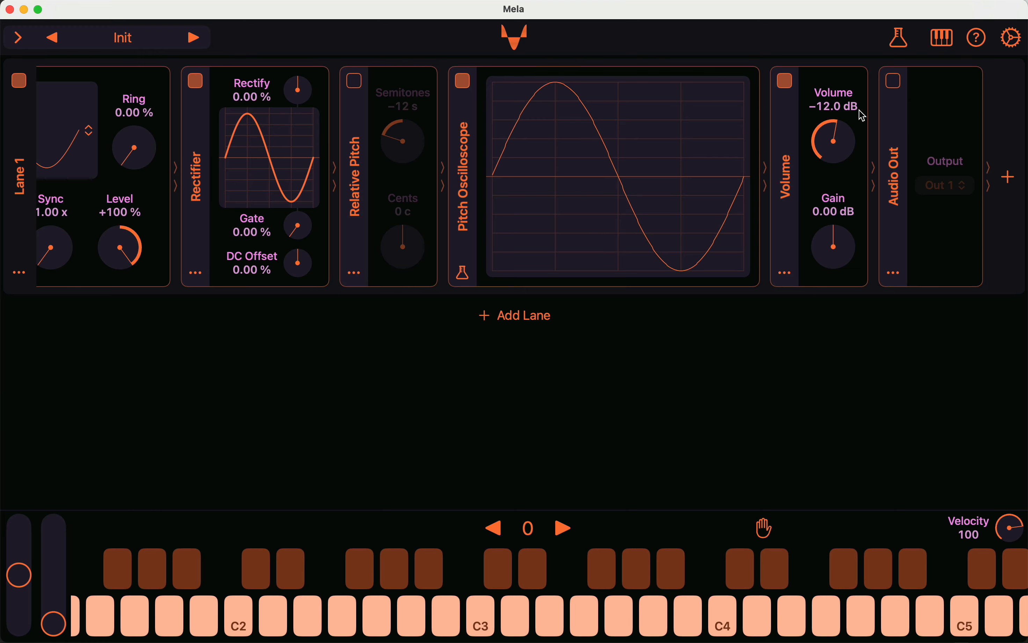
Audition the Rectifier through a temporarily enabled Audio Out, setting Gate to 85.5 % and Rectify to 12.1 %.
click(894, 83)
drag(302, 230, 288, 102)
click(895, 80)
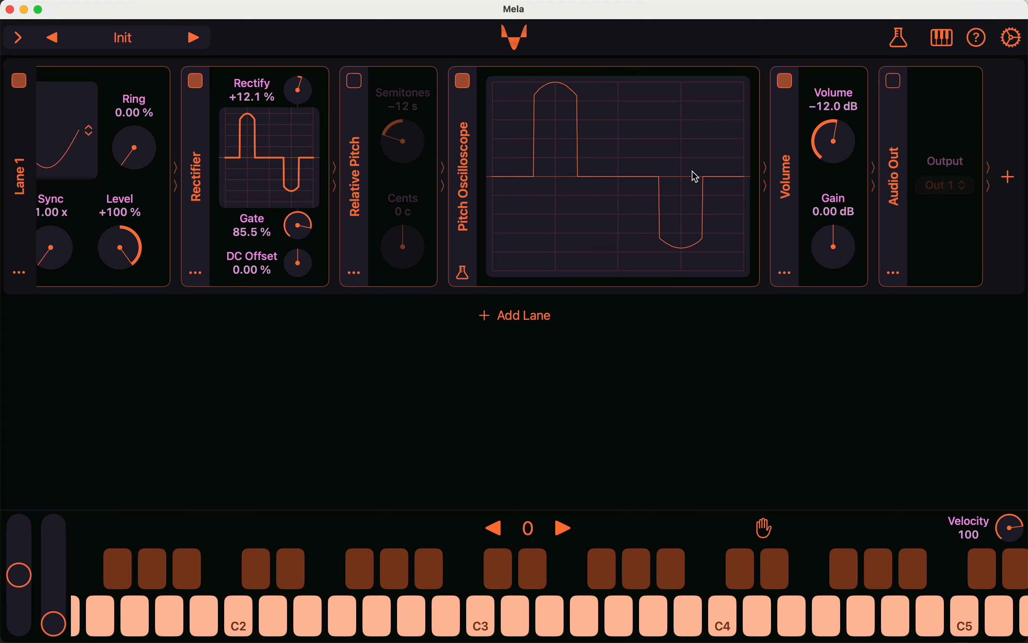
Insert a Phase Distortion module from Mela Lab directly before the Pitch Oscilloscope.
scroll(695, 175, left, 10)
scroll(696, 177, left, 5)
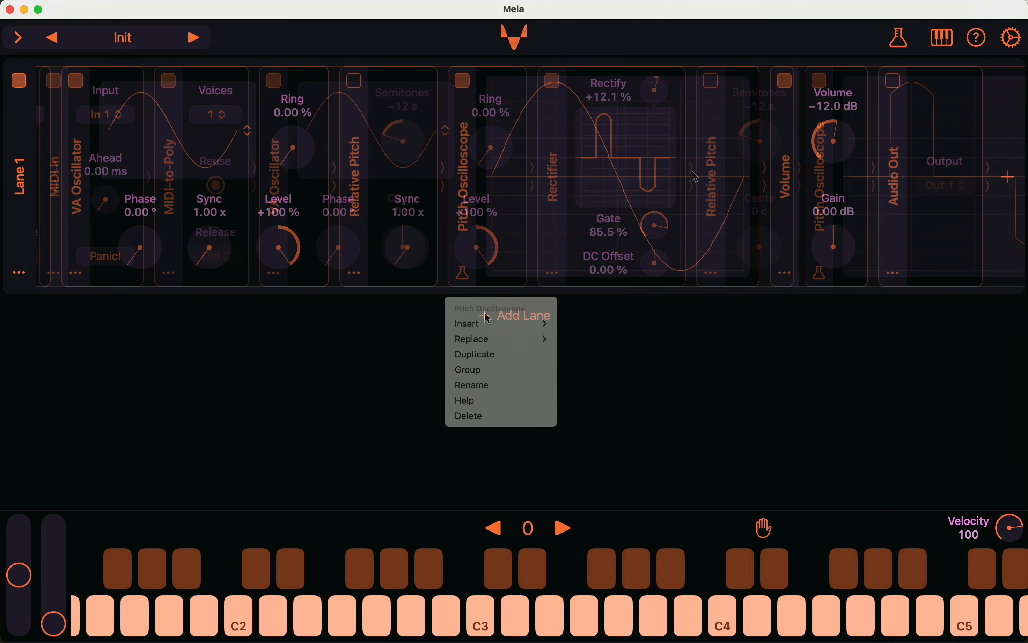
mouse_move(488, 322)
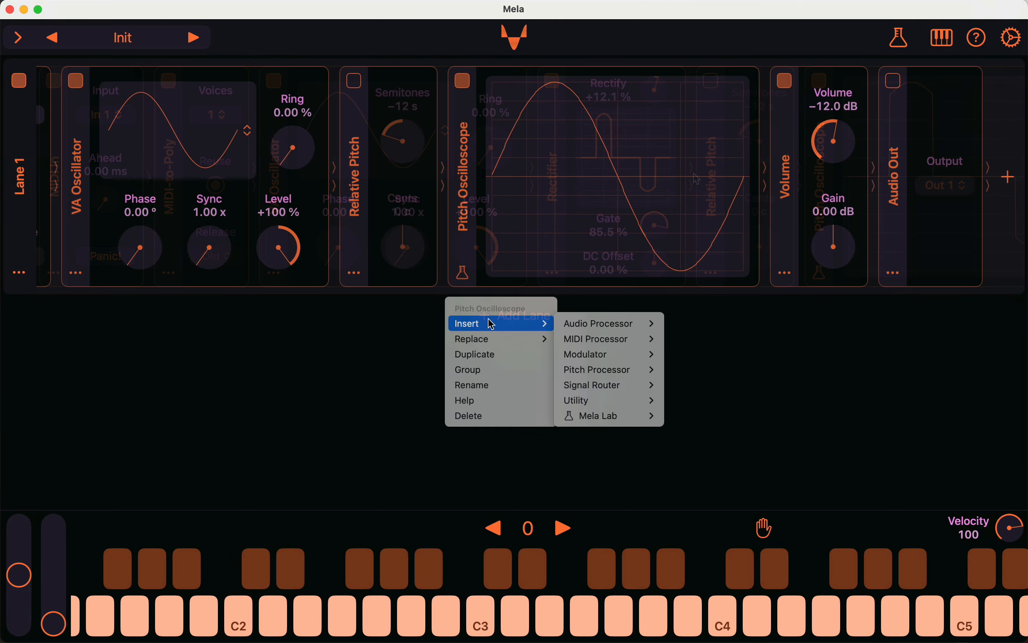
mouse_move(603, 323)
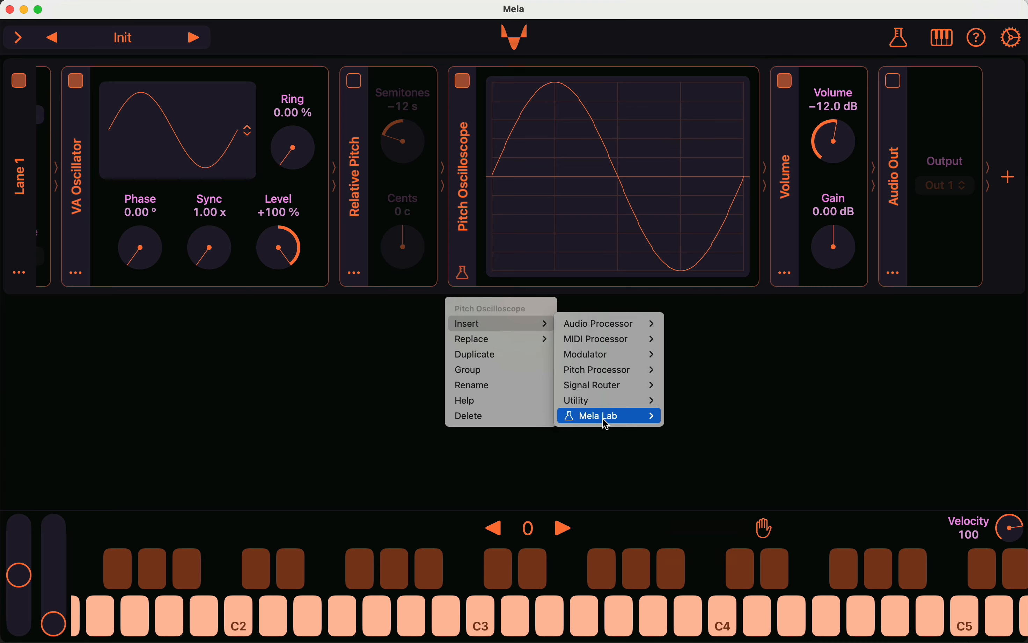
mouse_move(612, 415)
click(736, 495)
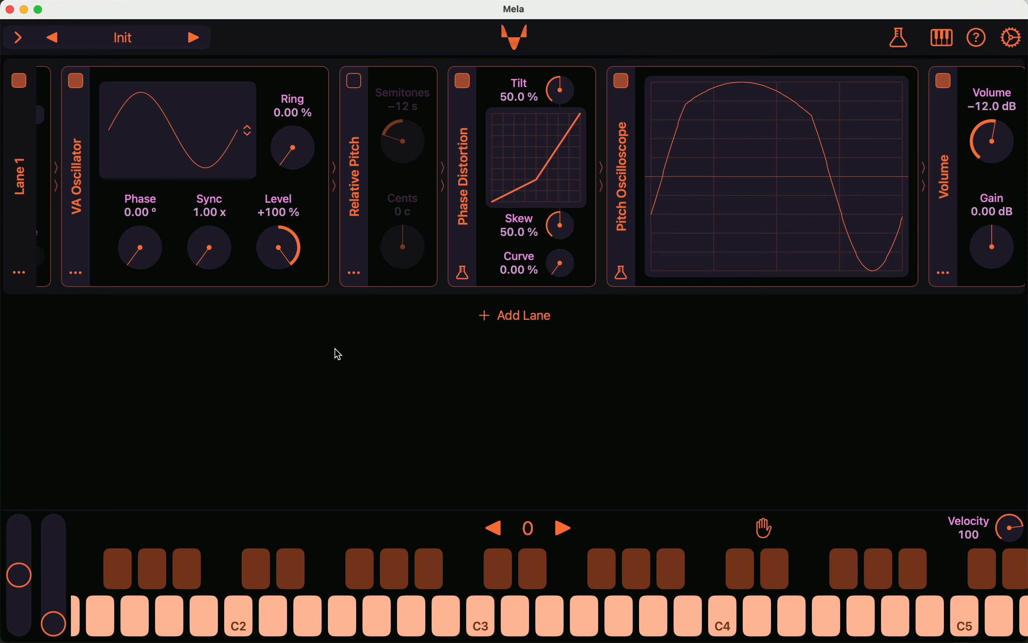
Play the C2 note and raise the Phase Distortion's Skew to 77.6 %.
click(244, 612)
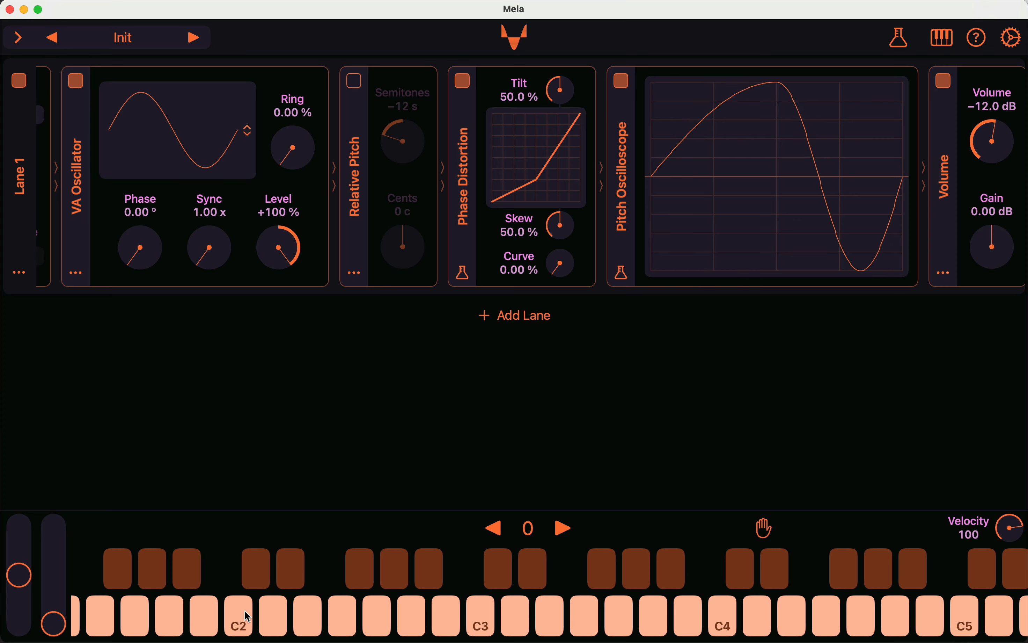
drag(561, 231, 552, 198)
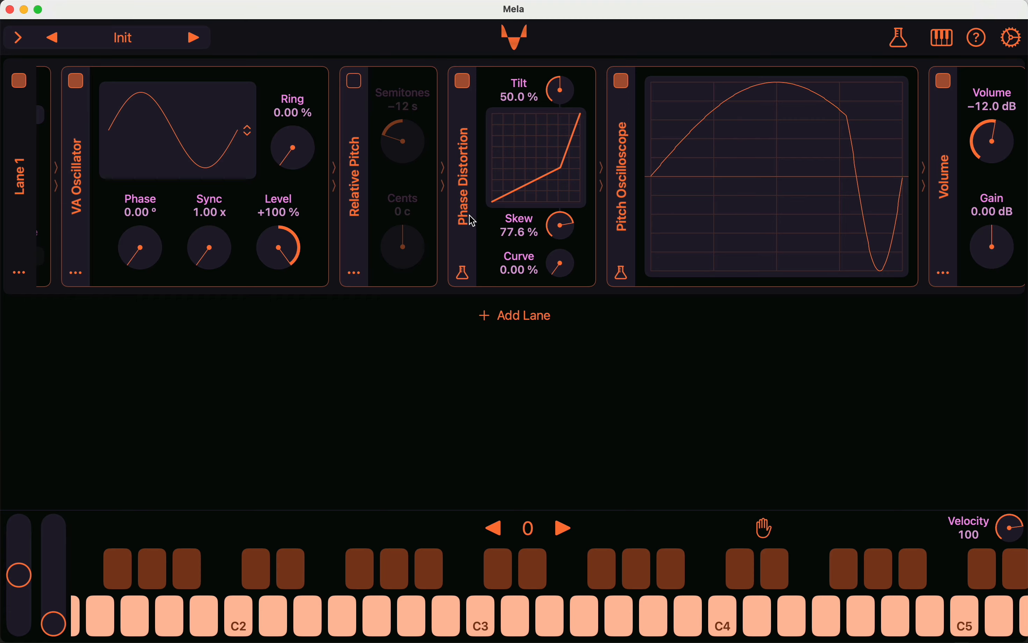
Enable Audio Out and set the Phase Distortion's Tilt to 94.5 % and Skew to 65.4 %.
scroll(570, 140, right, 2)
scroll(569, 140, right, 5)
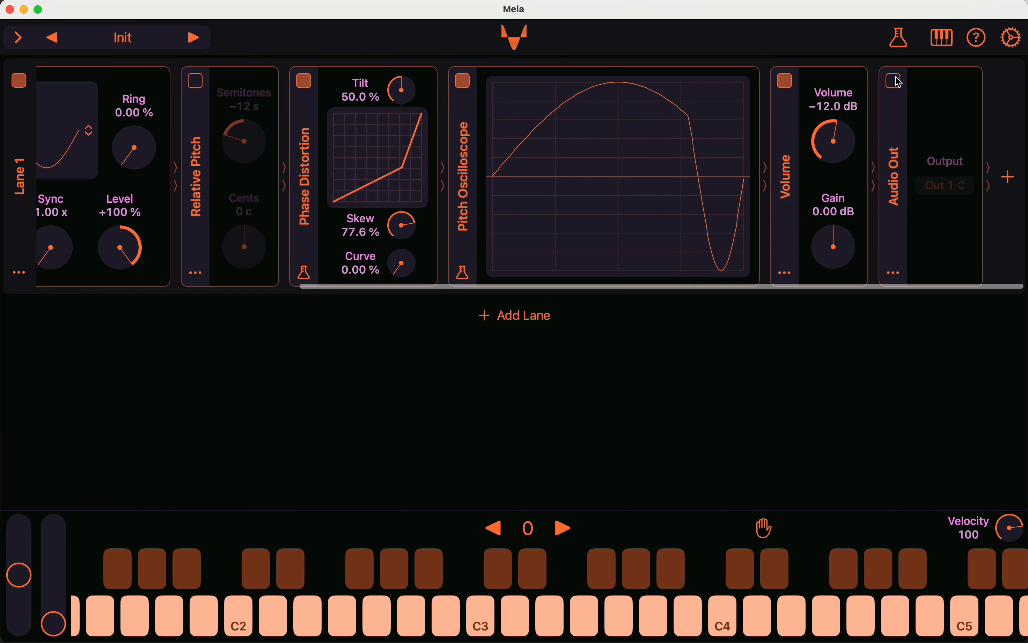
click(895, 84)
scroll(612, 229, left, 7)
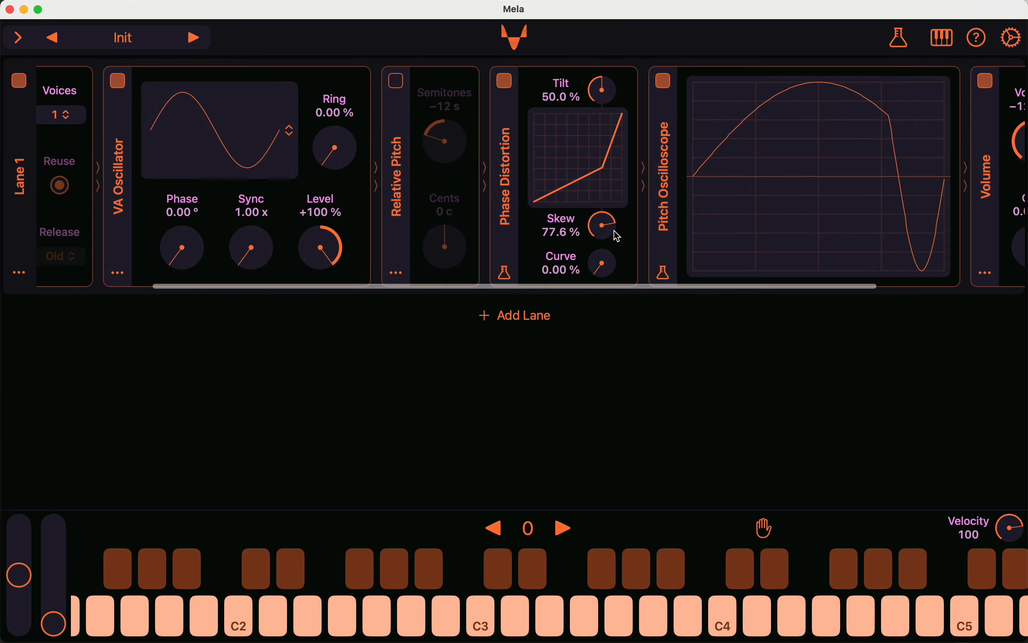
drag(614, 231, 591, 200)
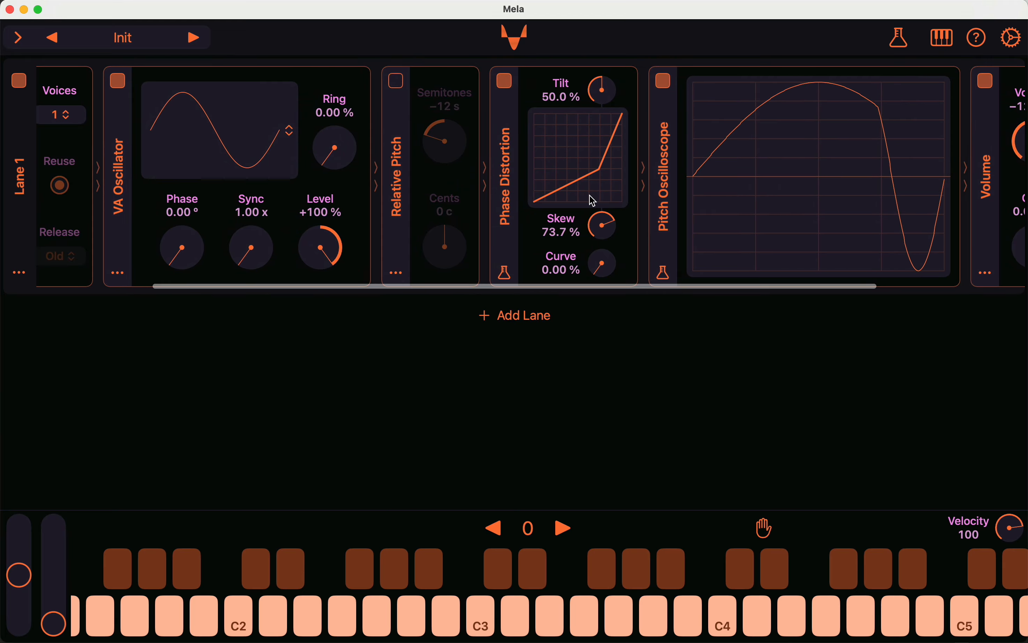
drag(600, 102, 598, 48)
drag(612, 230, 601, 253)
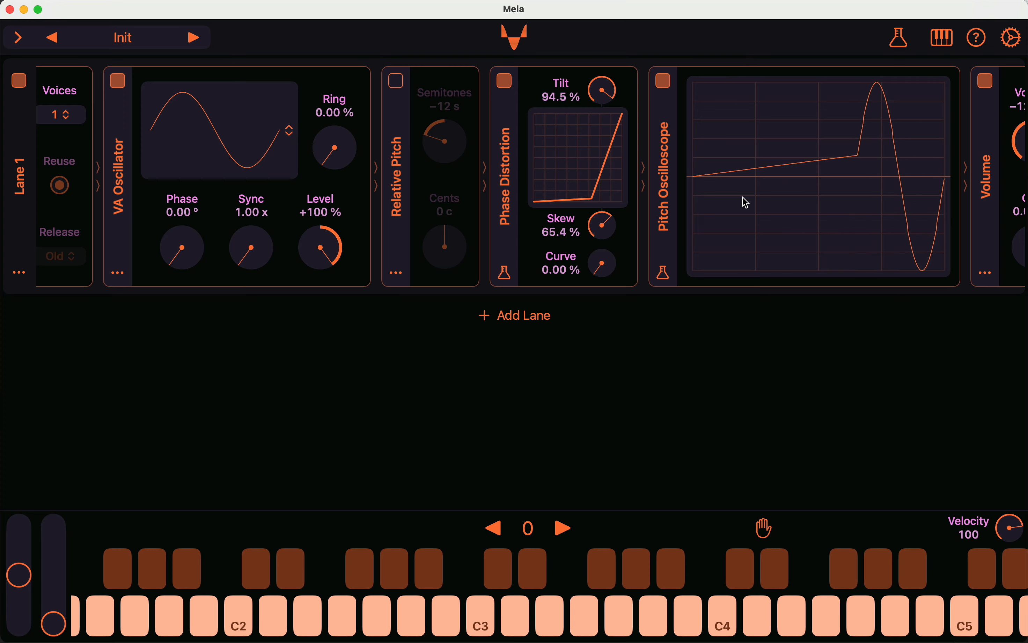
Raise the Phase Distortion's Curve to 21.8 %.
scroll(748, 203, right, 5)
scroll(660, 225, left, 5)
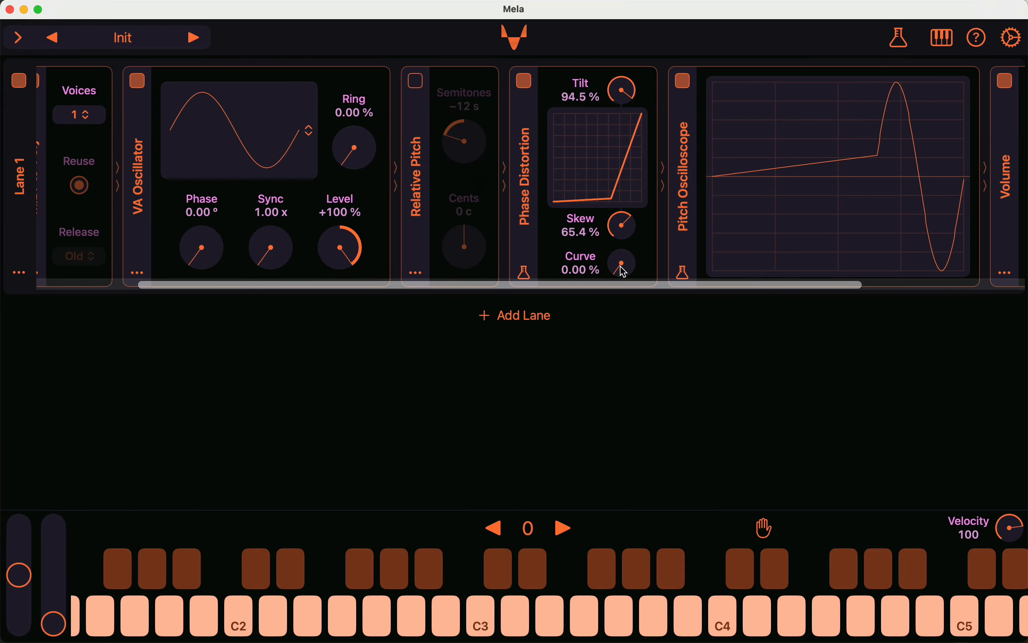
drag(624, 272, 619, 244)
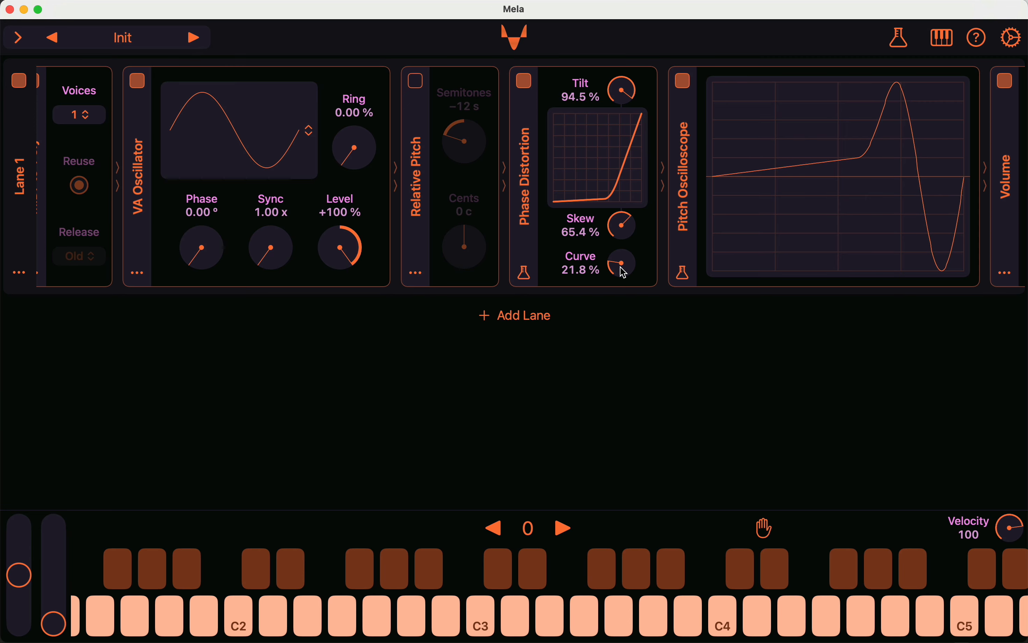
Set the VA Oscillator's Phase to 270°.
click(206, 214)
click(231, 321)
text(270)
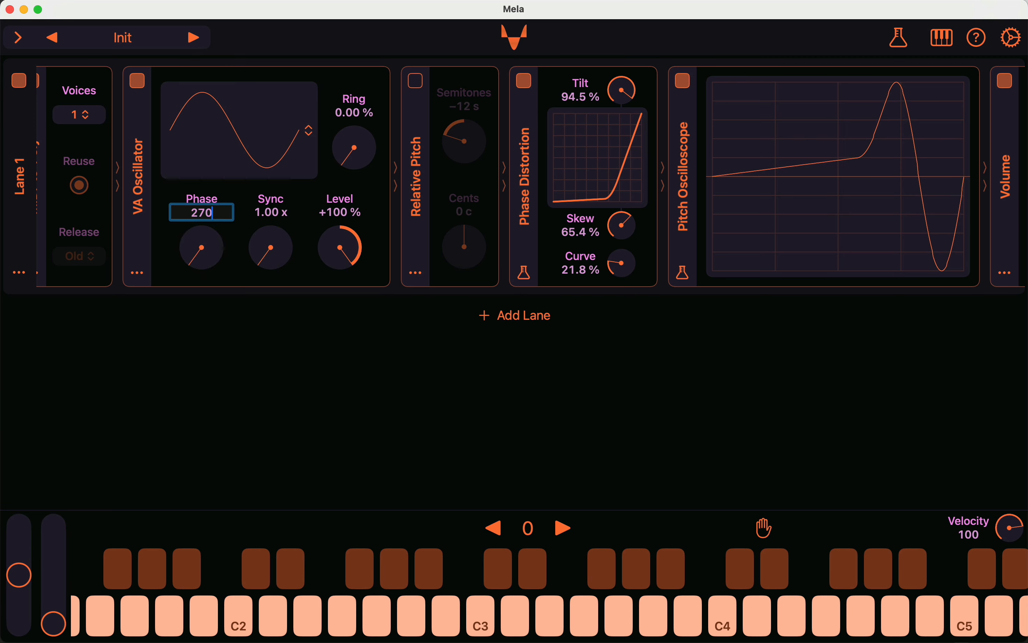
key(Return)
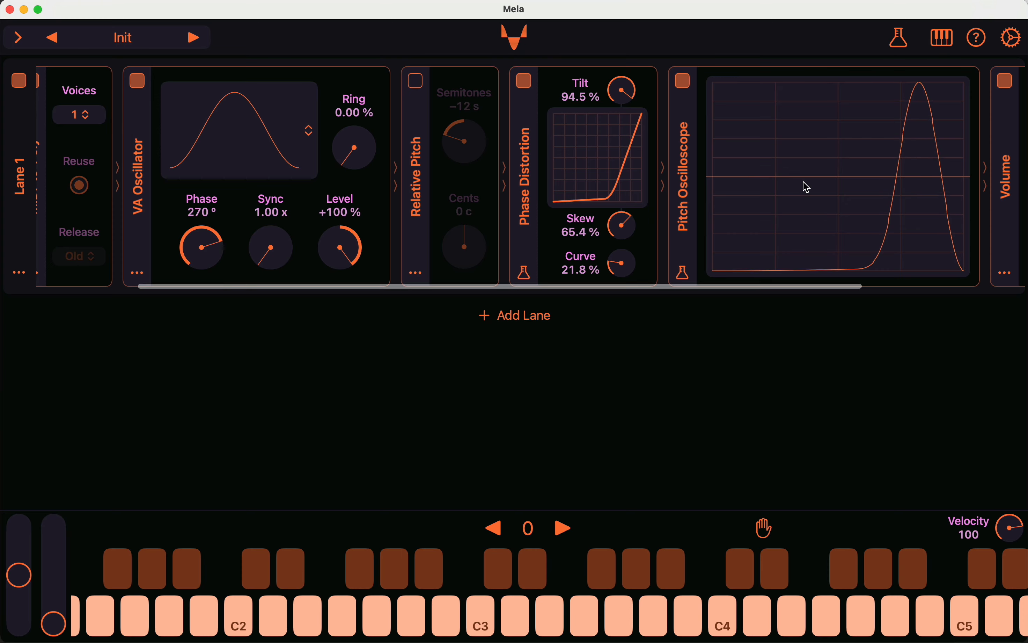
Enable Audio Out and play the C2 note to audition the phase-distorted waveform.
scroll(807, 186, right, 5)
scroll(807, 186, right, 3)
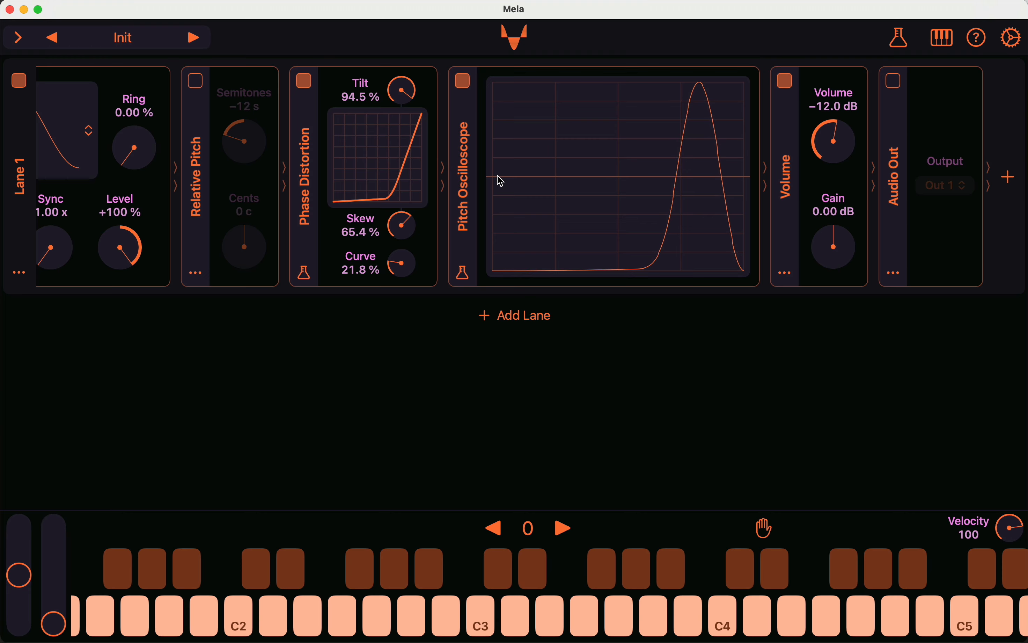
click(896, 82)
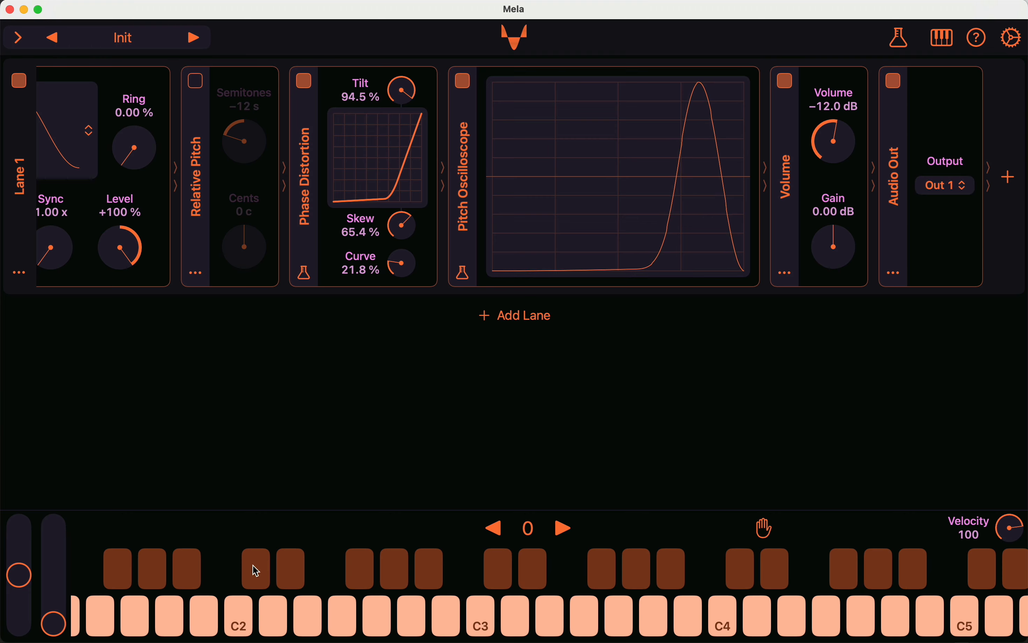
click(254, 621)
Sweep the Phase Distortion's Tilt and Skew up and down, finishing with Tilt at 50.0 % and Skew at 0.00 %.
drag(379, 200, 367, 138)
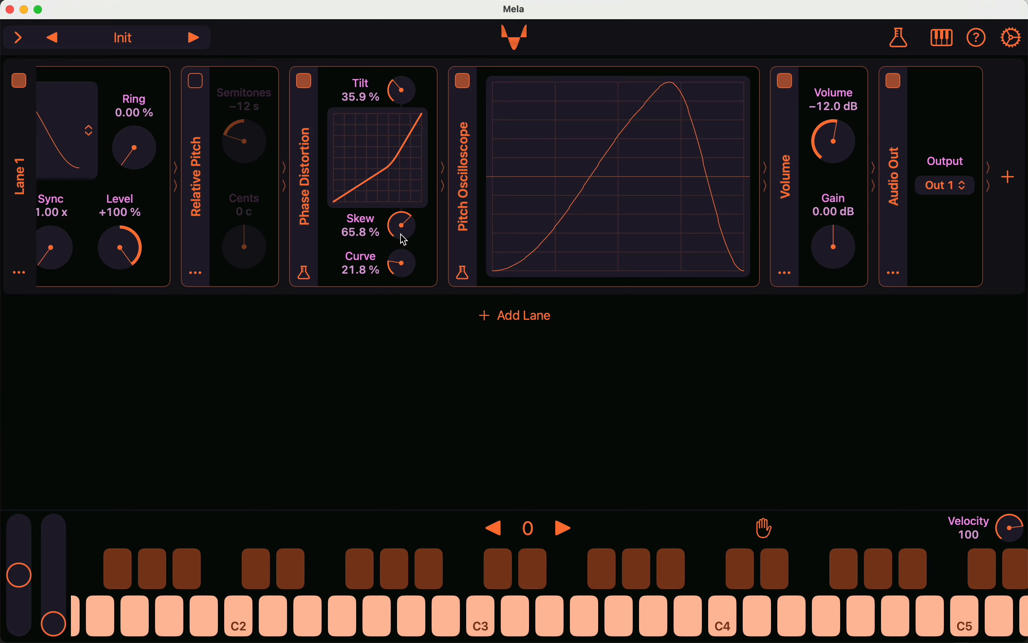
drag(401, 102, 380, 140)
drag(391, 239, 402, 272)
drag(403, 106, 412, 1)
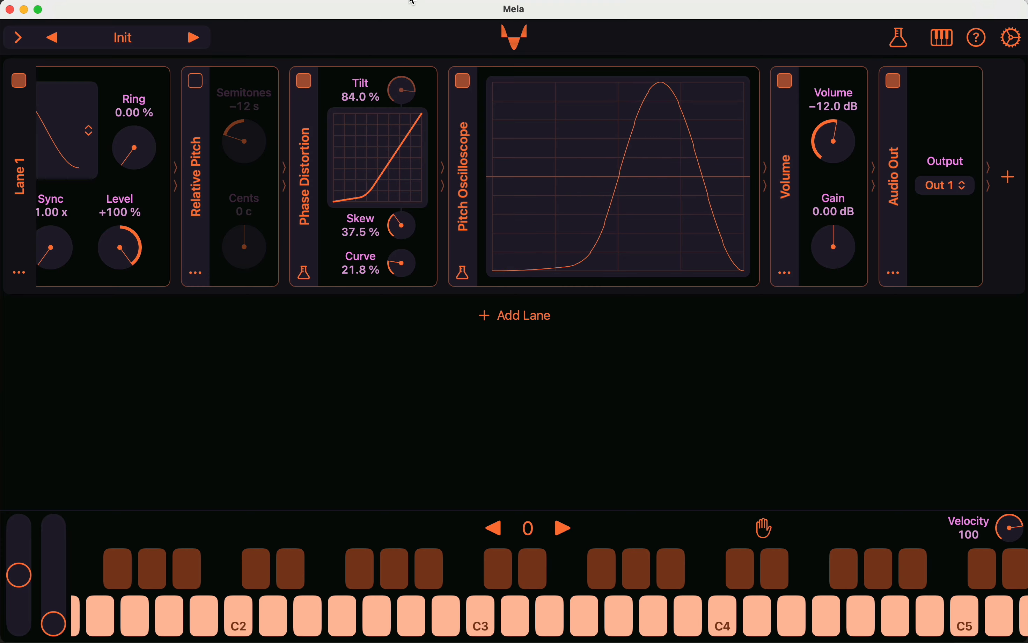
drag(408, 217, 410, 151)
drag(403, 225, 401, 213)
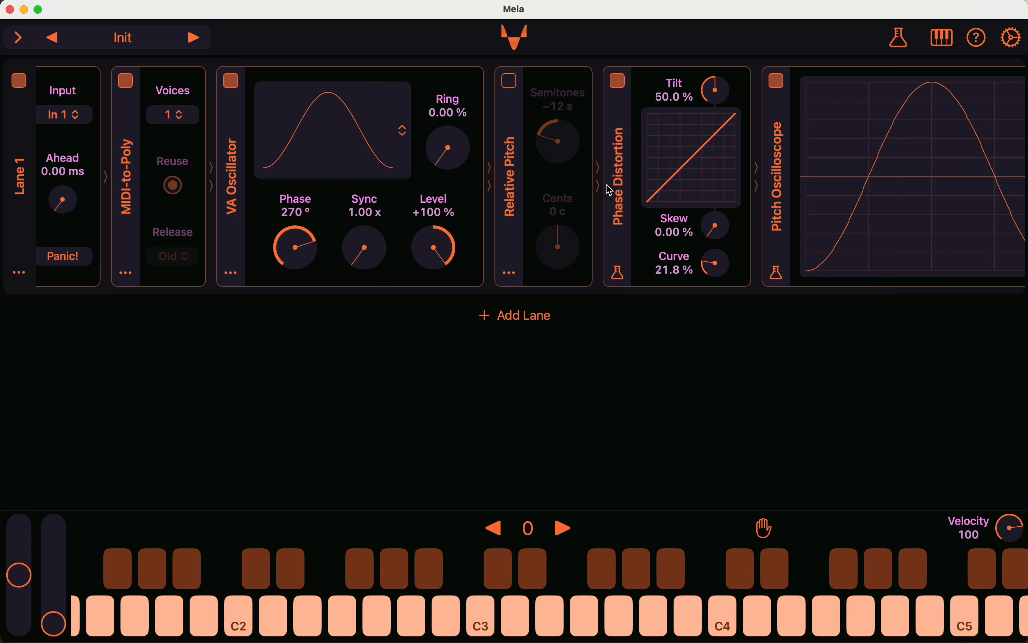
Change the VA Oscillator's waveform to sawtooth and insert a VA Filter audio processor directly before Relative Pitch.
click(351, 160)
click(321, 194)
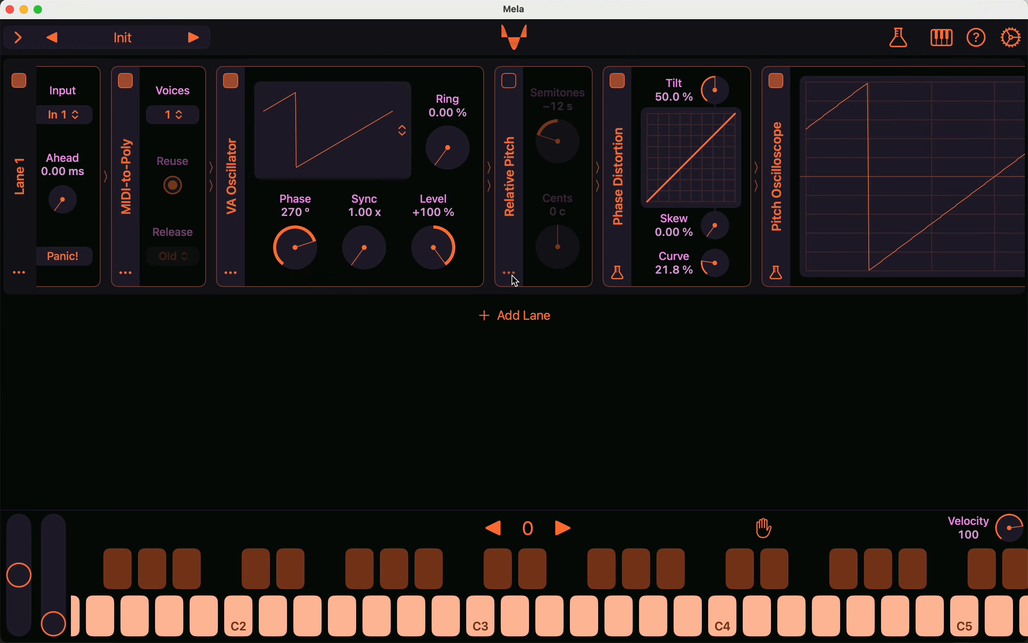
click(510, 273)
mouse_move(537, 324)
mouse_move(662, 326)
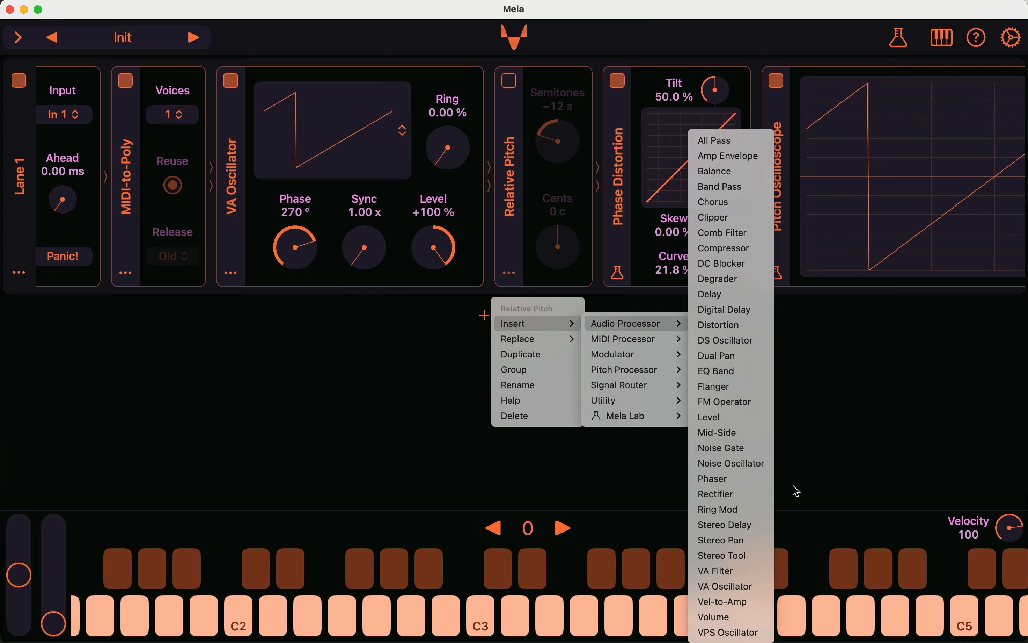
click(731, 571)
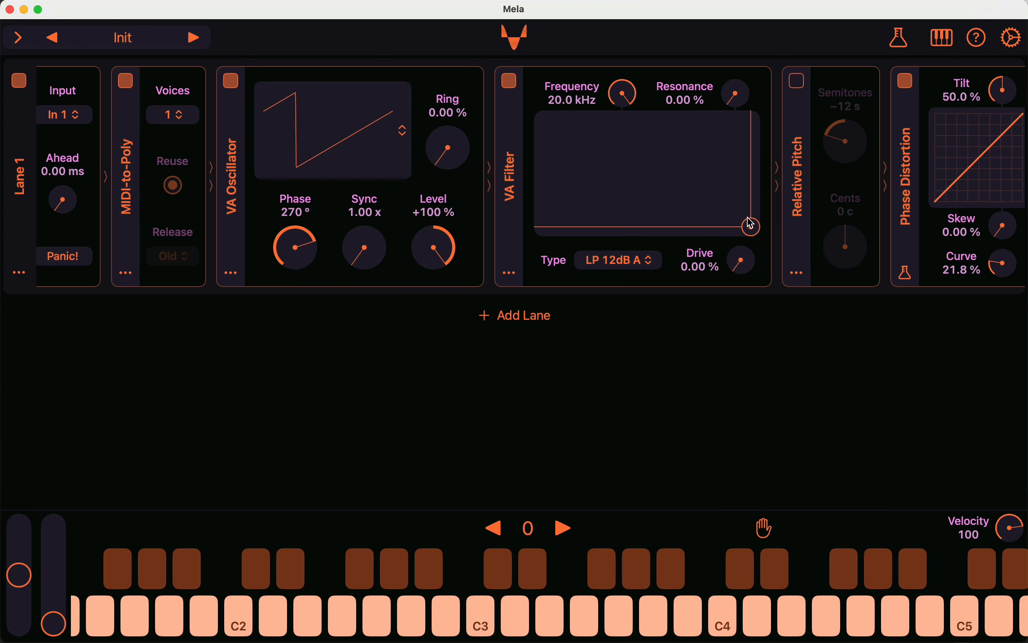
Set the VA Filter's Frequency to 492 Hz and Resonance to 81.9 %.
scroll(774, 185, right, 2)
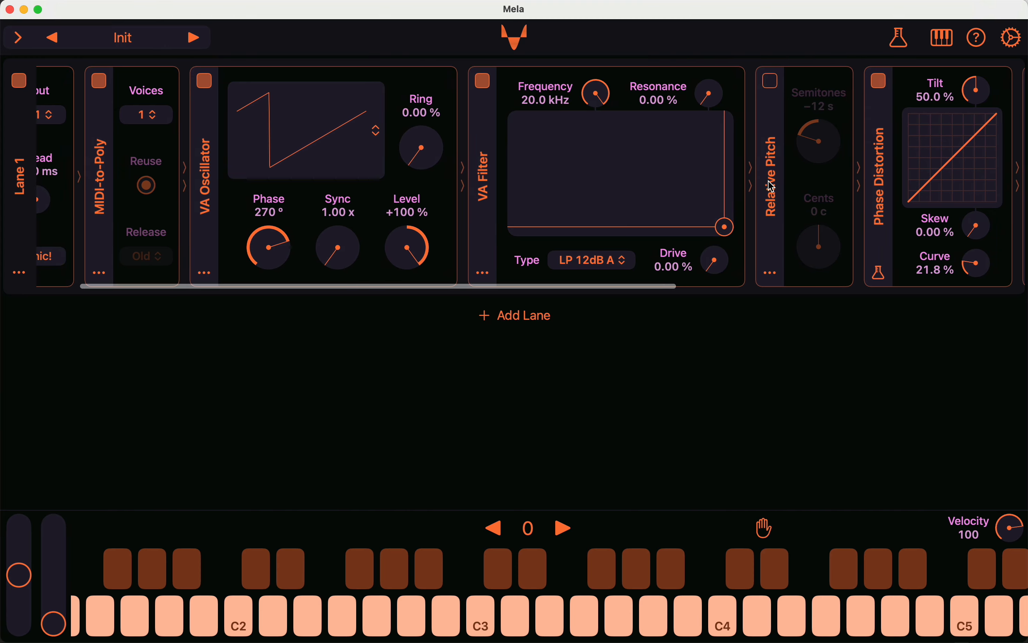
scroll(725, 229, right, 15)
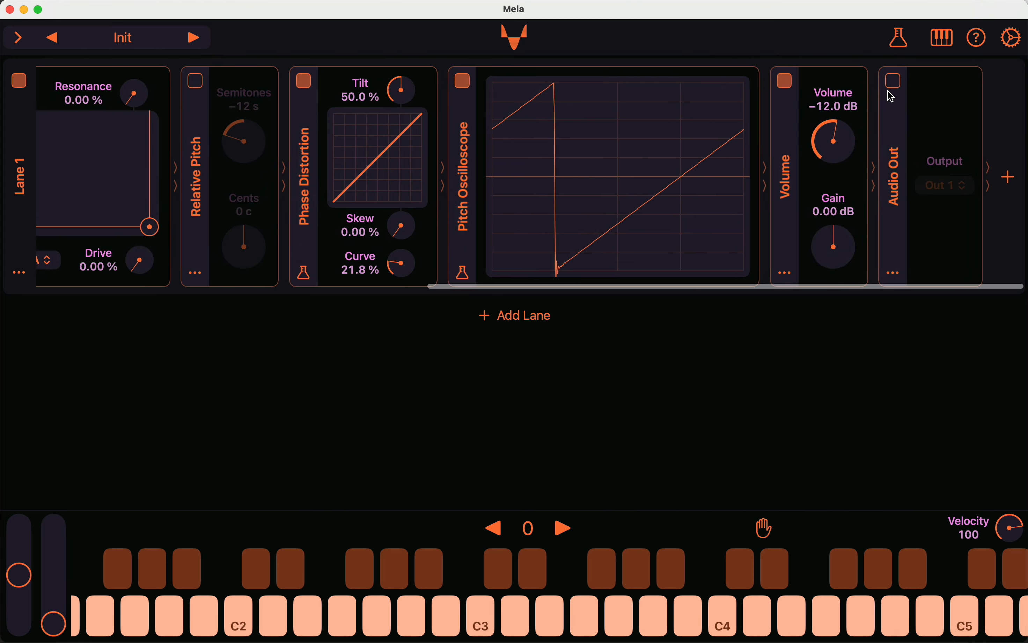
scroll(575, 215, left, 8)
drag(371, 227, 259, 139)
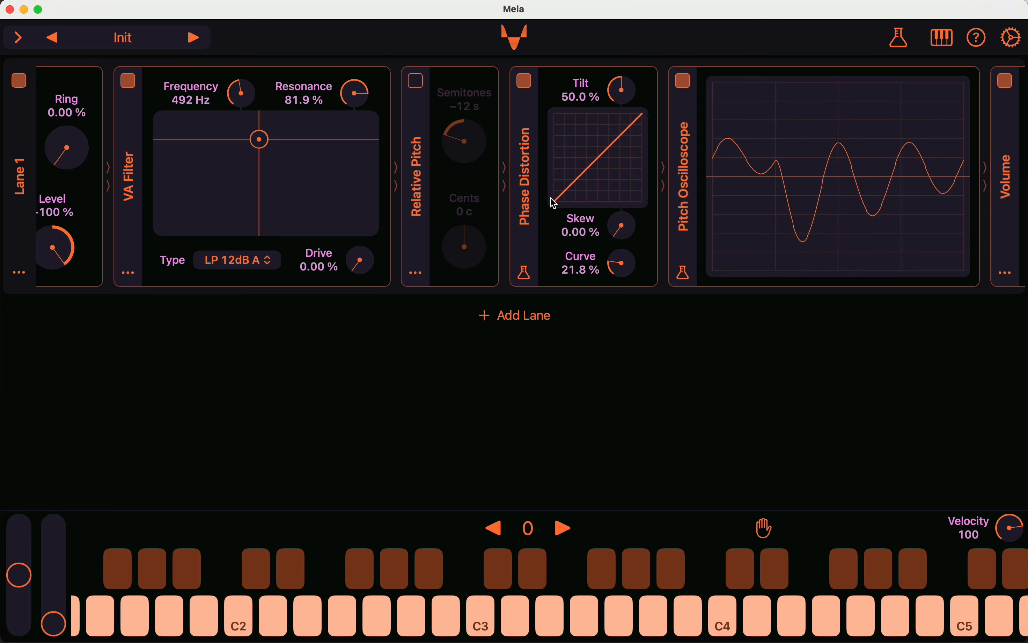
Adjust the Phase Distortion to Tilt 53.9 %, Skew 61.2 % and Curve 16.4 %.
drag(621, 228, 618, 152)
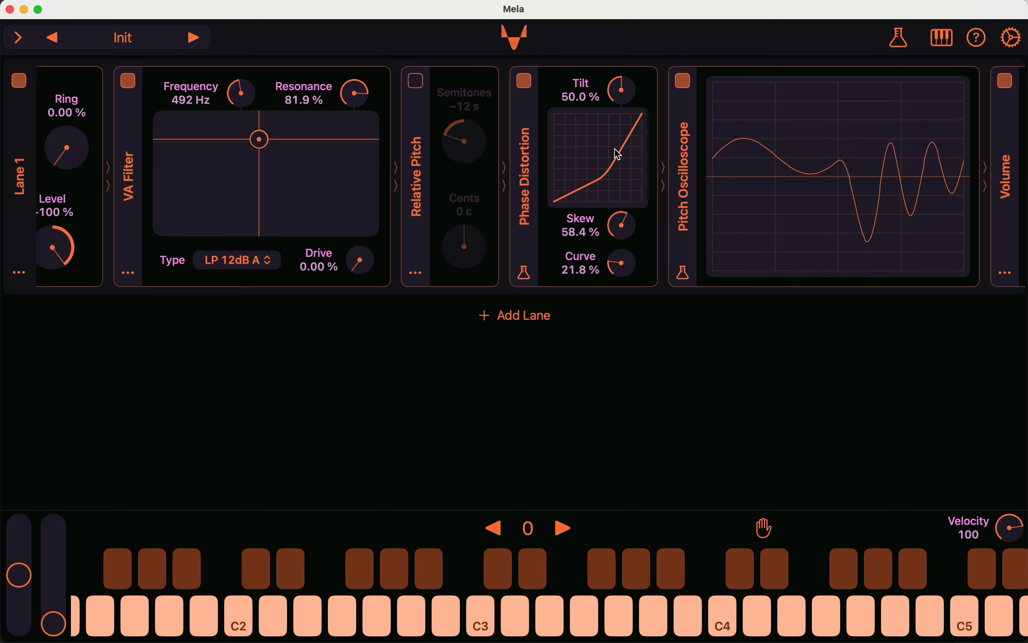
drag(622, 106, 616, 60)
drag(624, 167, 604, 132)
drag(618, 226, 593, 222)
drag(633, 263, 610, 273)
drag(615, 254, 408, 229)
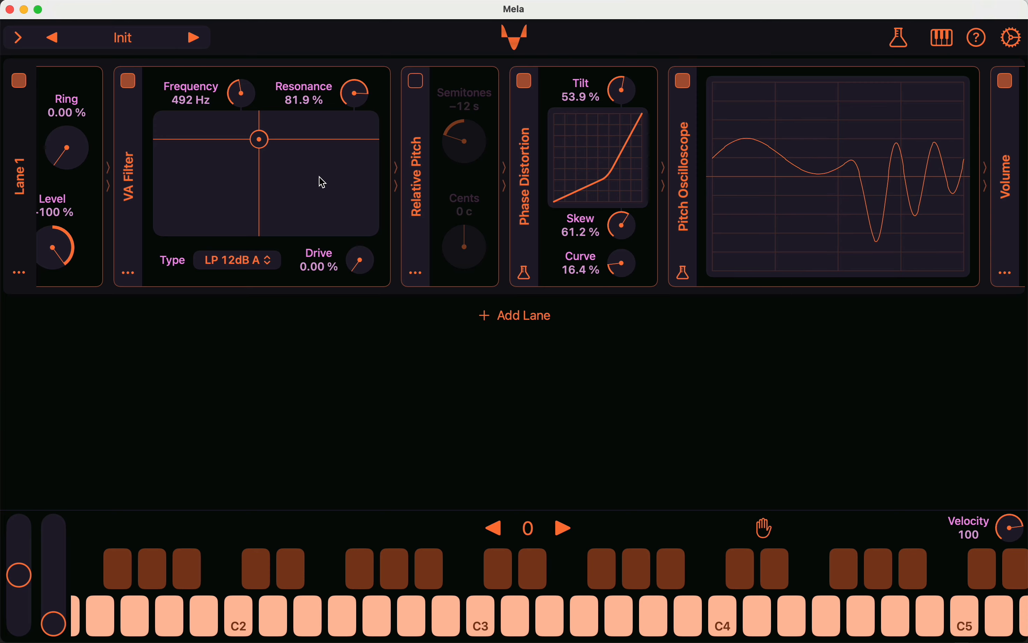
Set the VA Filter to 340 Hz with 83.9 % Resonance, and the Phase Distortion to Tilt 30.2 %, Skew 22.4 %, Curve 0.00 %.
mouse_move(262, 139)
mouse_down()
mouse_move(276, 141)
mouse_move(230, 143)
mouse_move(254, 144)
mouse_up()
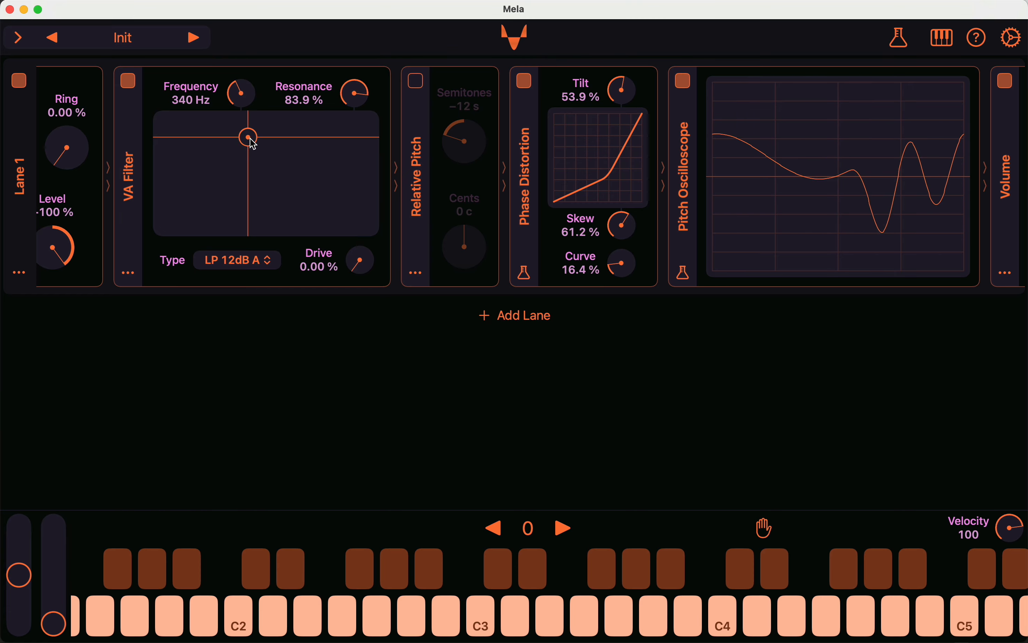
drag(573, 263, 632, 296)
drag(623, 226, 610, 284)
drag(624, 90, 606, 129)
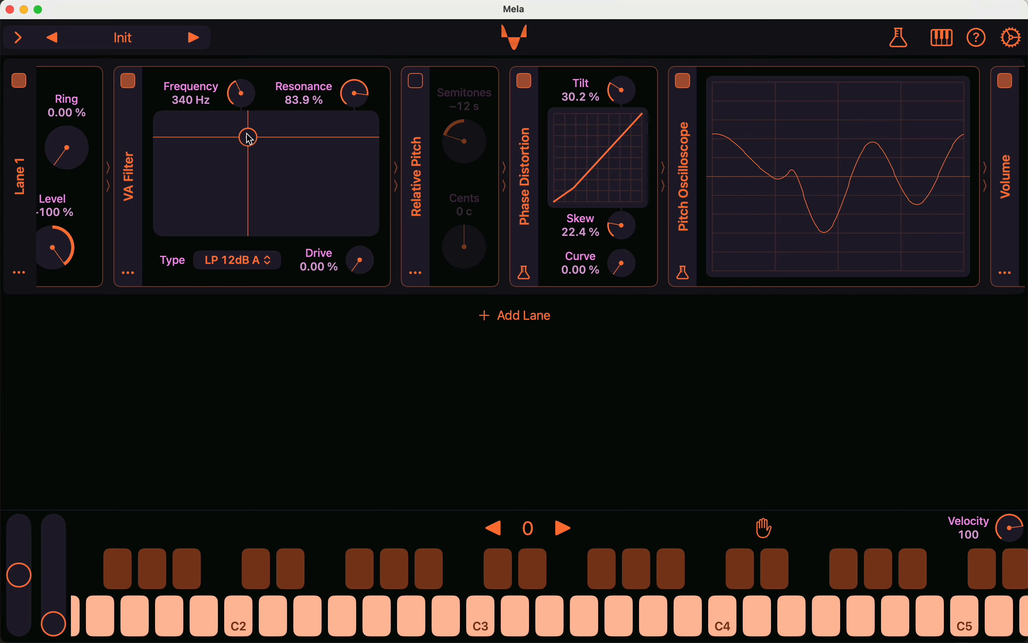
Set the VA Filter's Drive to 11.3 %, Frequency to 4.23 kHz and Resonance to 80.4 %.
drag(250, 139, 260, 150)
mouse_move(353, 271)
mouse_down()
mouse_move(353, 213)
mouse_move(356, 266)
mouse_up()
drag(259, 150, 324, 141)
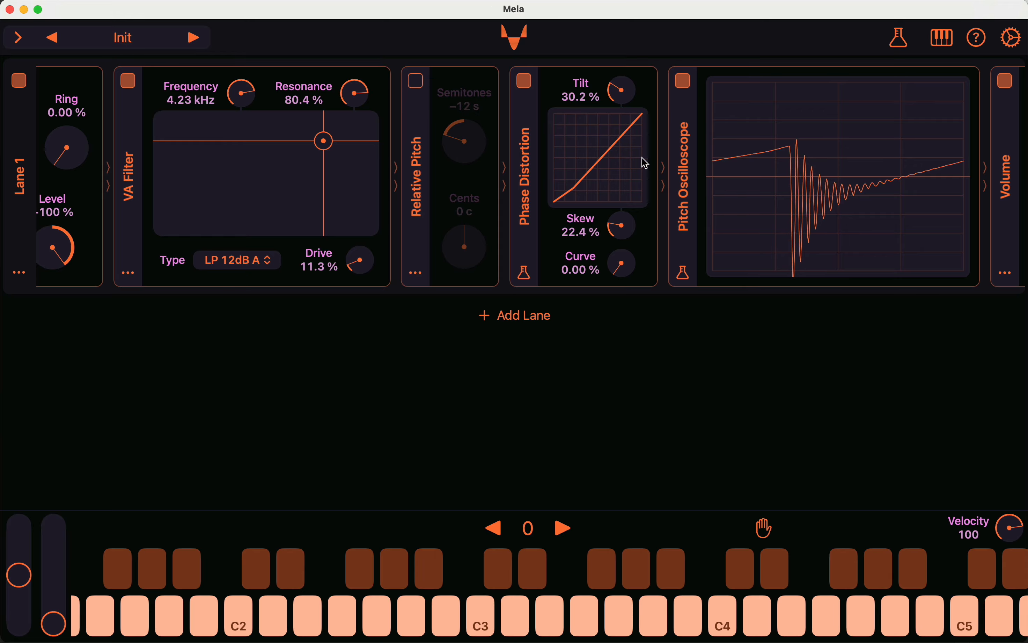
Disable Audio Out and enable the Relative Pitch module between the VA Filter and Phase Distortion.
scroll(669, 164, right, 10)
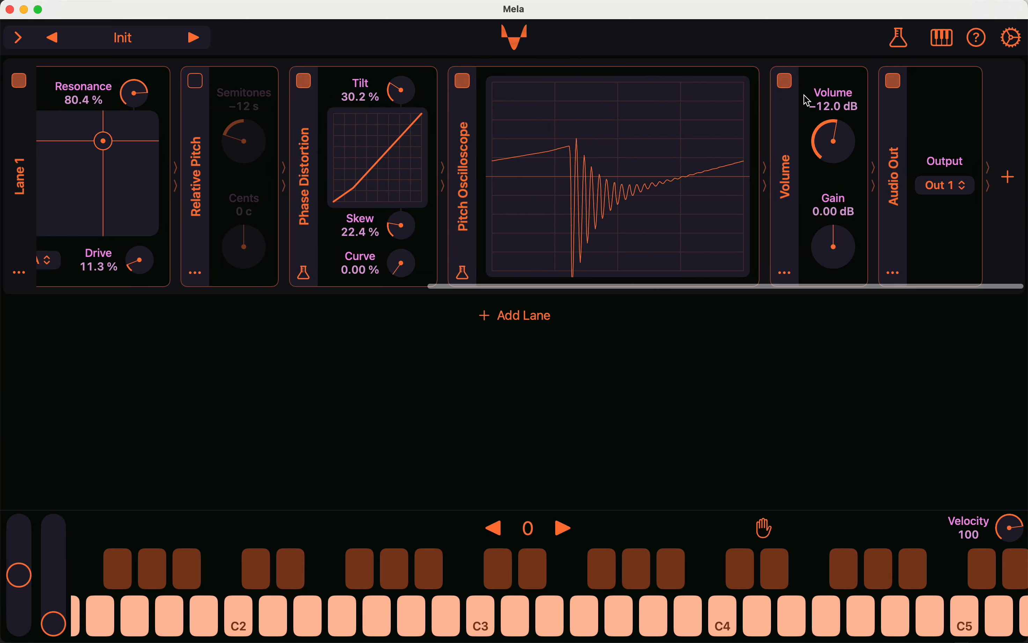
click(895, 80)
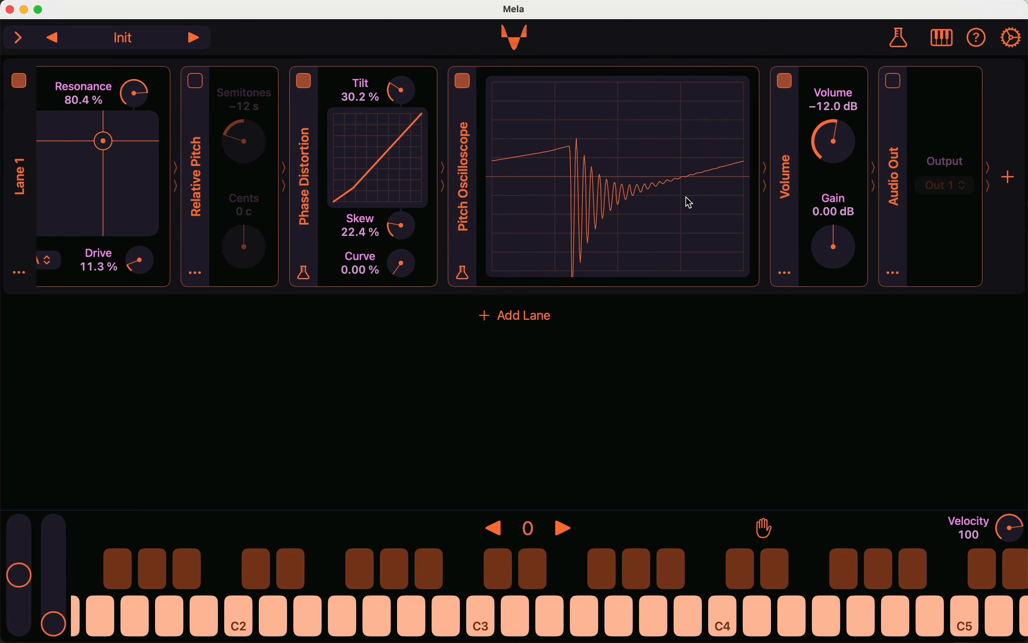
scroll(691, 203, left, 10)
scroll(591, 144, left, 3)
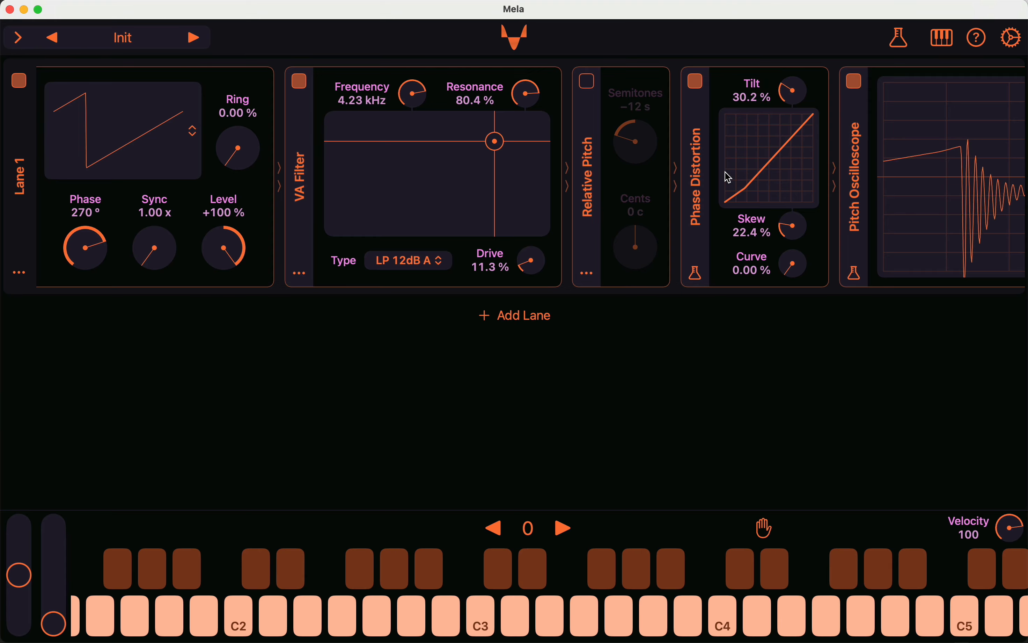
click(592, 88)
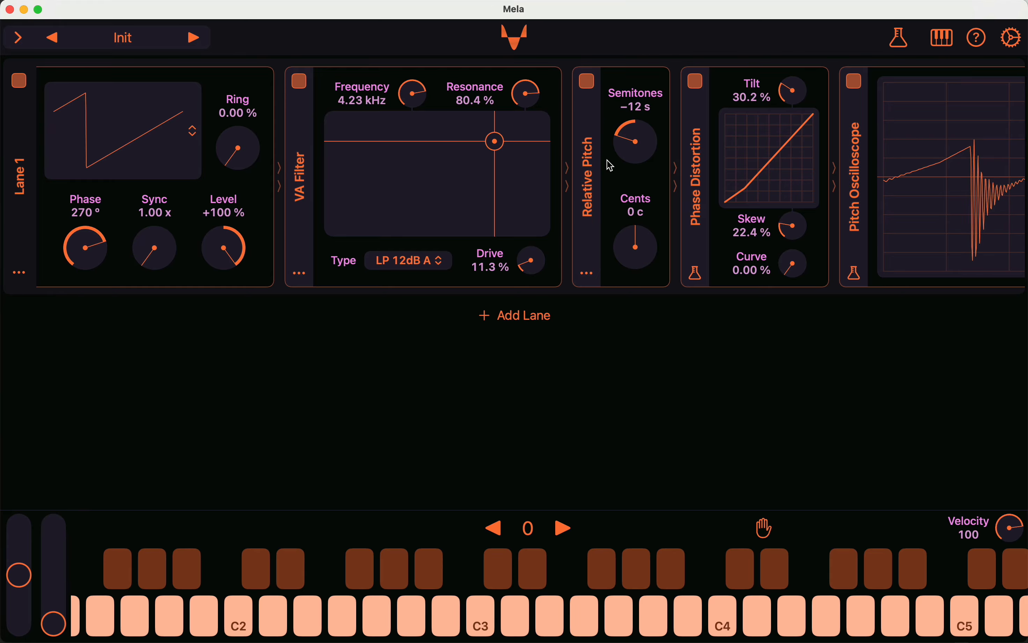
Raise the Phase Distortion's Skew to 68.9 % and set the VA Filter to 432 Hz with 81.4 % Resonance.
scroll(610, 166, right, 6)
scroll(611, 166, right, 3)
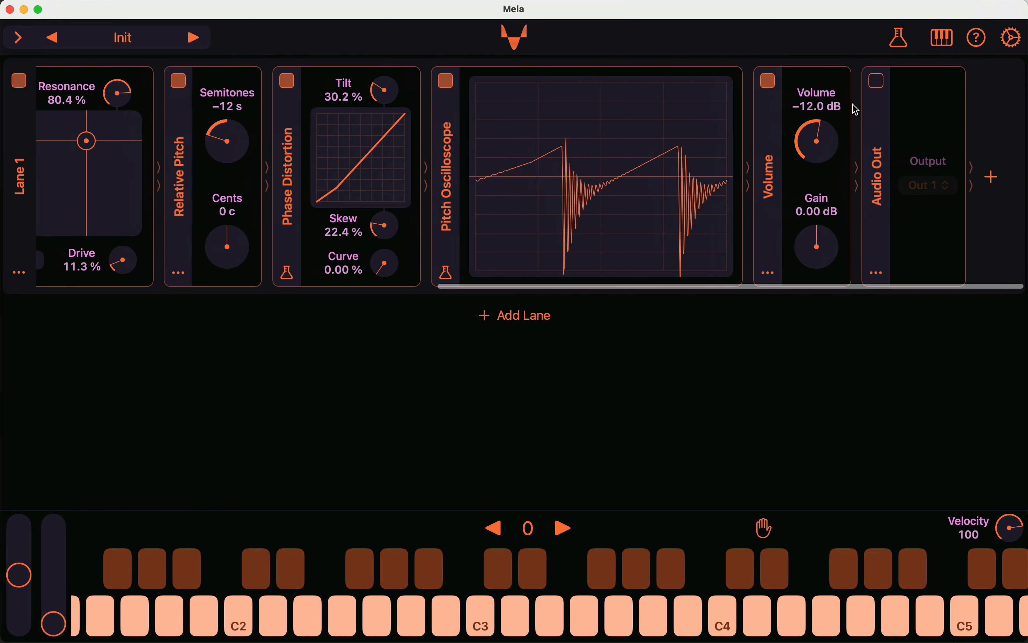
drag(395, 193, 434, 188)
scroll(434, 189, left, 6)
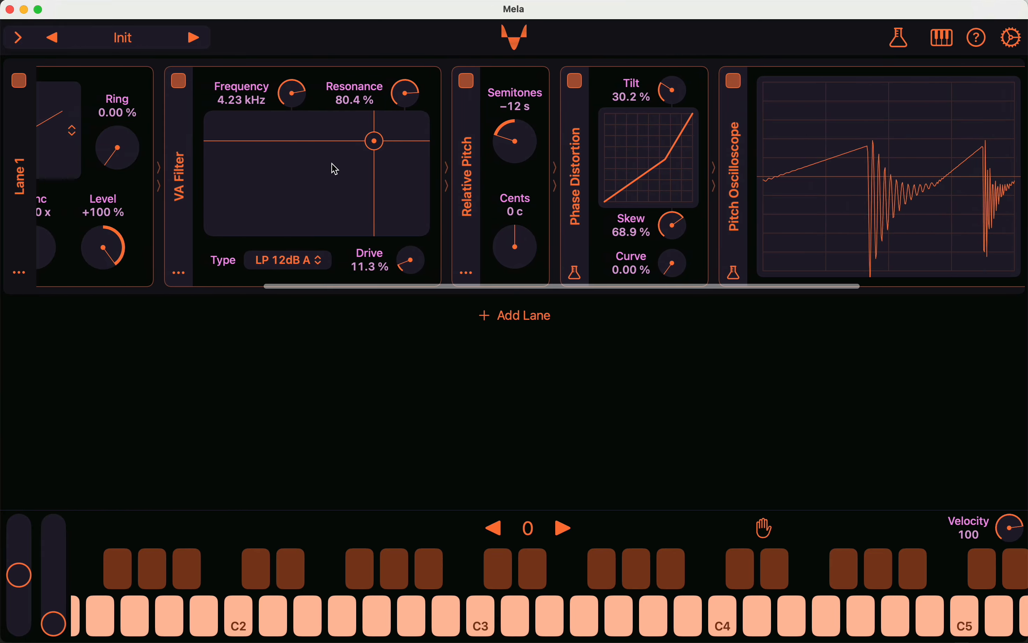
drag(374, 142, 305, 142)
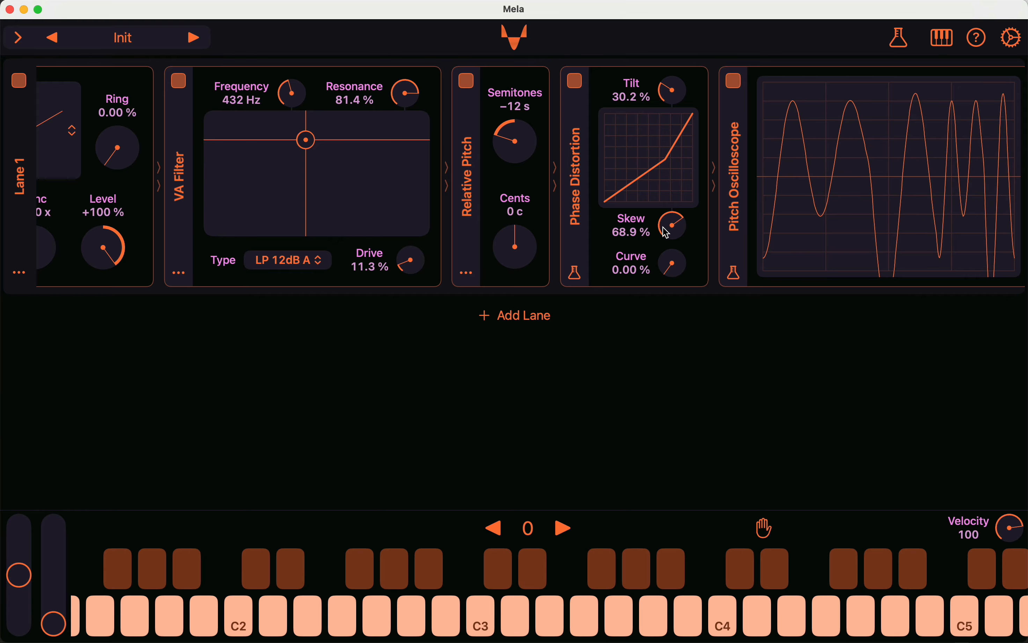
Set the Phase Distortion to Tilt 52.4 %, Skew 34.5 %, Curve 60.3 %, and the VA Filter to 1.28 kHz with 84.0 % Resonance.
drag(667, 233, 665, 219)
drag(673, 102, 673, 78)
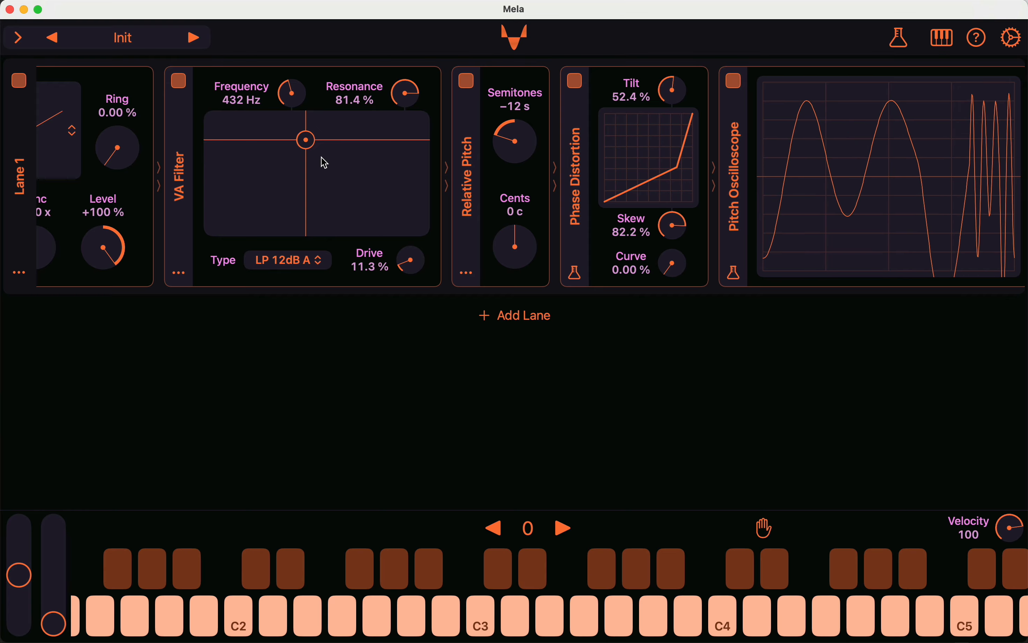
drag(312, 152, 348, 150)
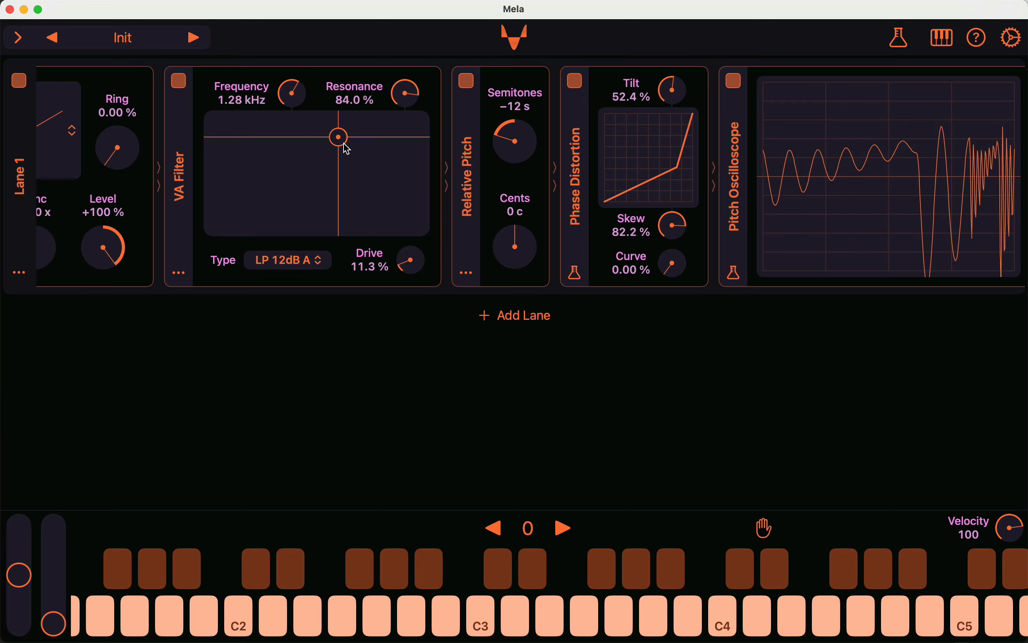
drag(685, 257, 654, 299)
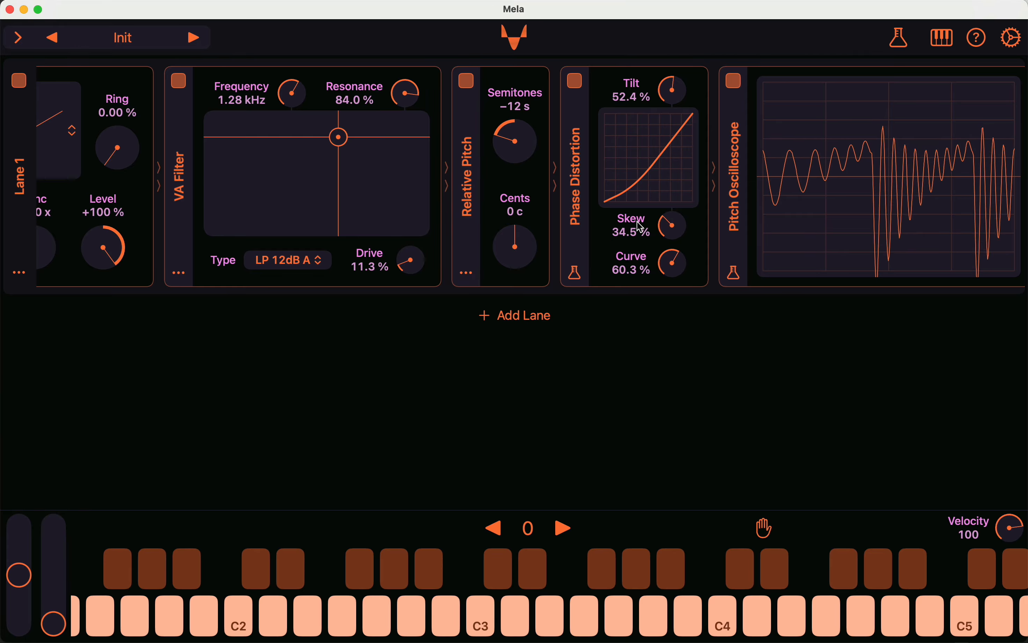
Open the program's About information with its version and copyright details.
scroll(710, 205, right, 10)
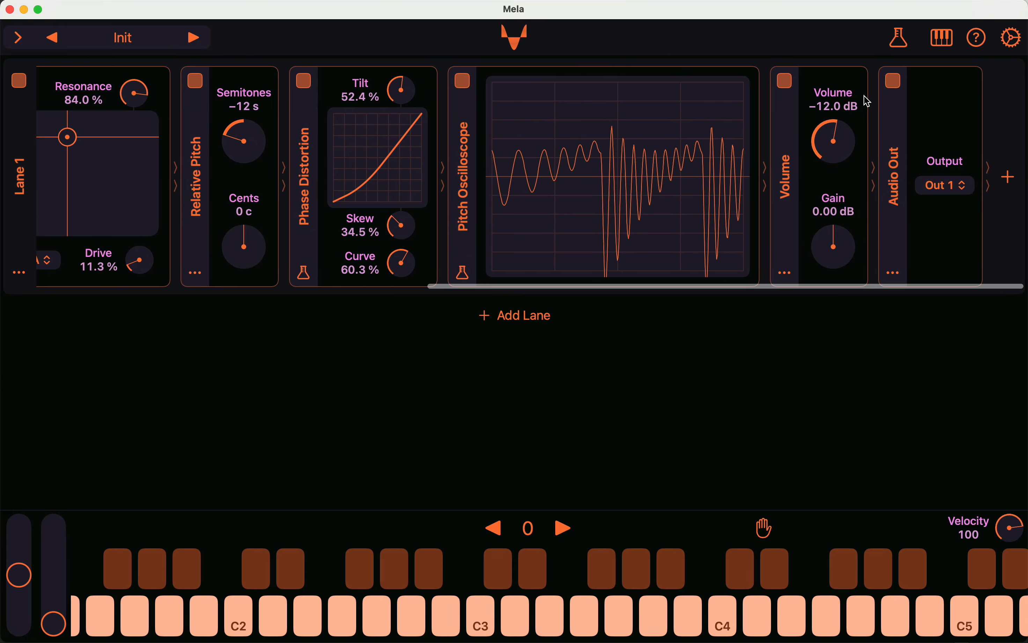
scroll(507, 102, left, 6)
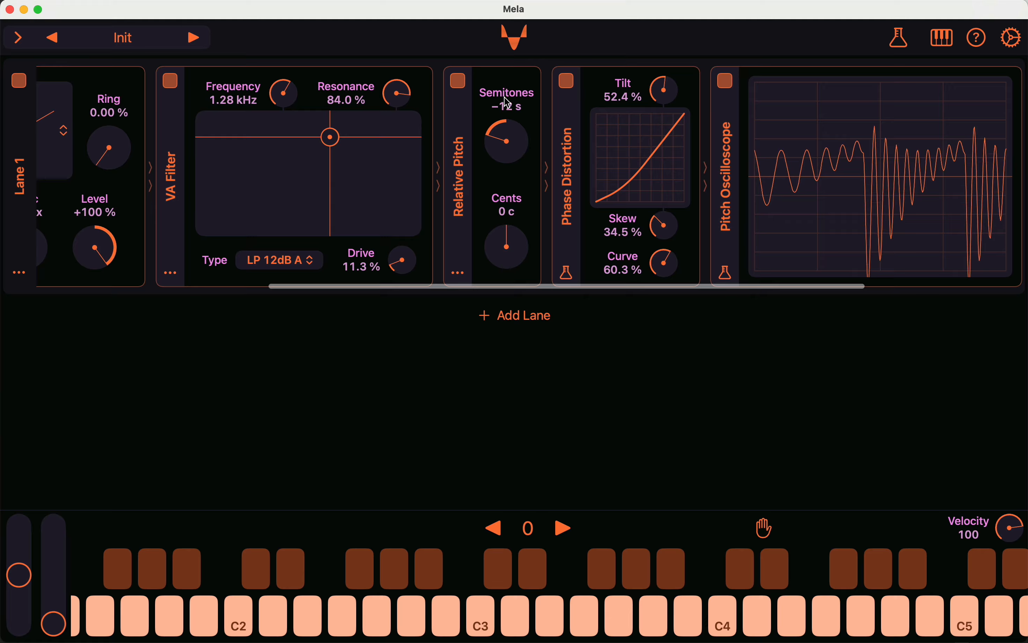
click(514, 40)
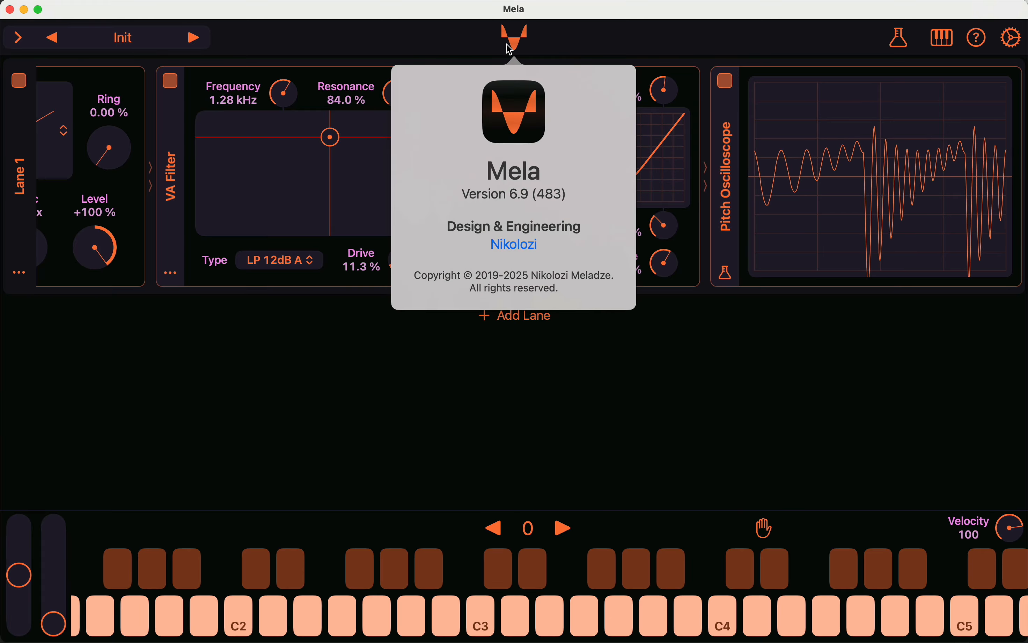